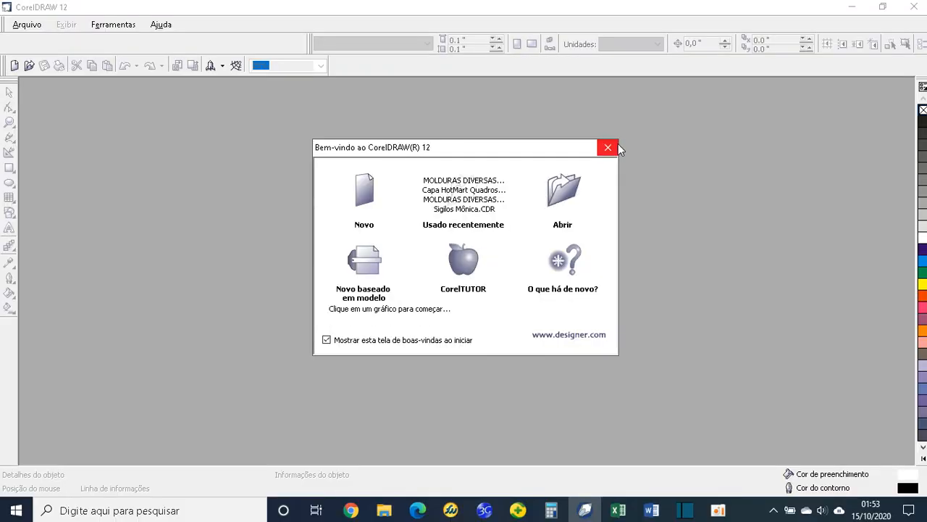
# Step: Dismiss the welcome screen, dock the property bar beside the standard toolbar, and create a new blank drawing
pyautogui.click(608, 147)
pyautogui.moveTo(312, 47); pyautogui.dragTo(266, 32)
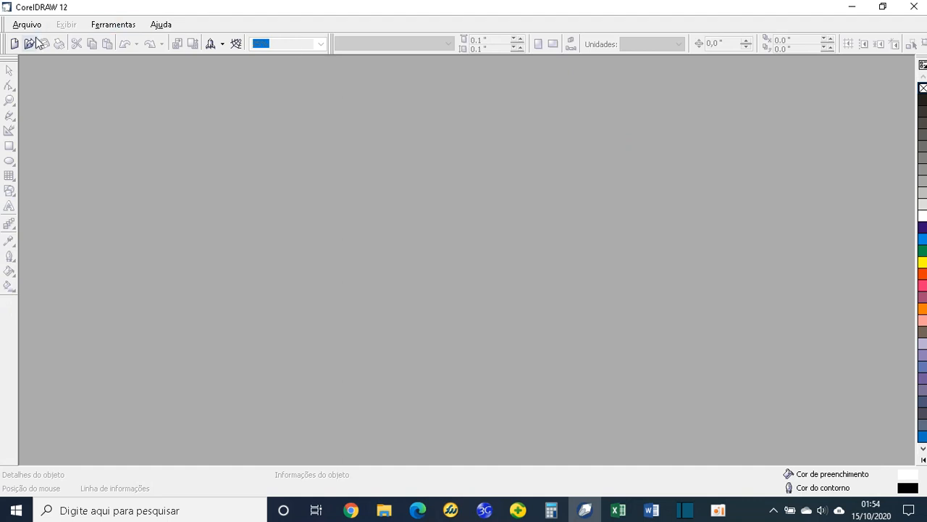
pyautogui.click(13, 43)
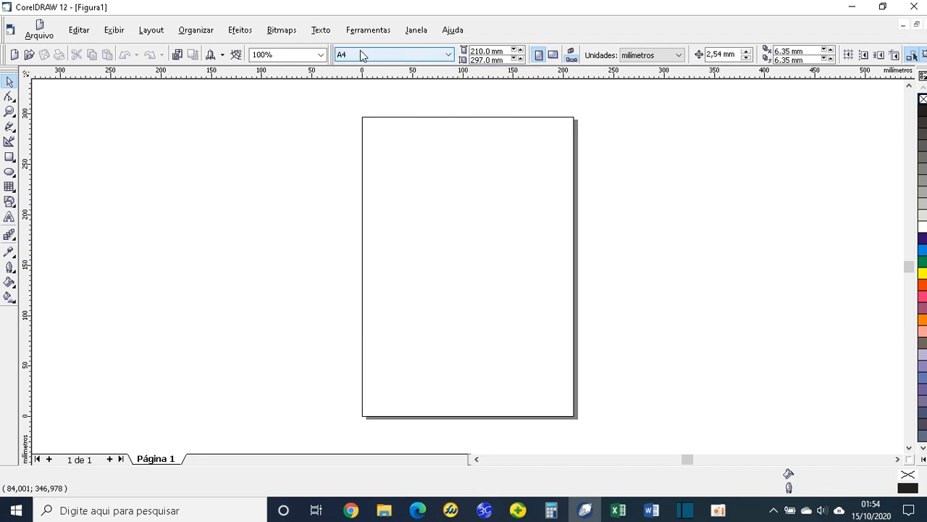
# Step: Set the page size to A3 in landscape orientation
pyautogui.click(439, 60)
pyautogui.click(458, 67)
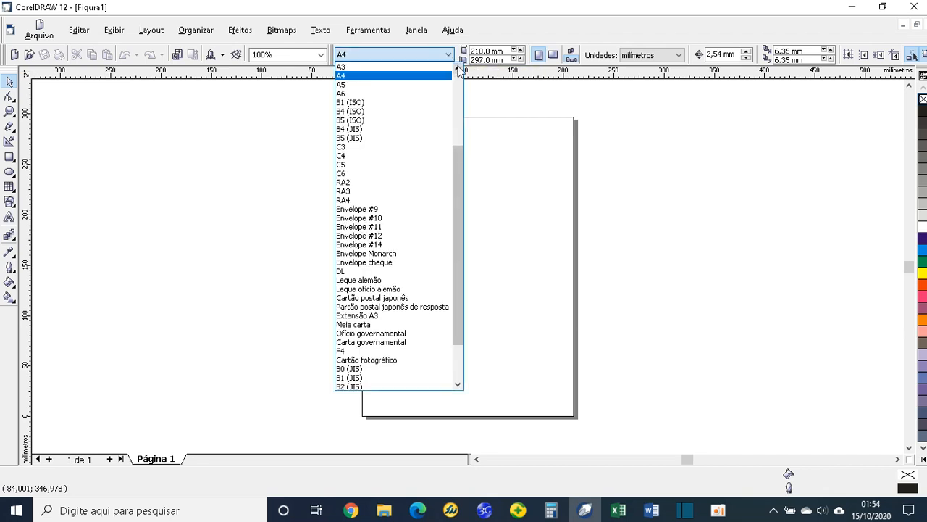
pyautogui.click(458, 67)
pyautogui.click(345, 76)
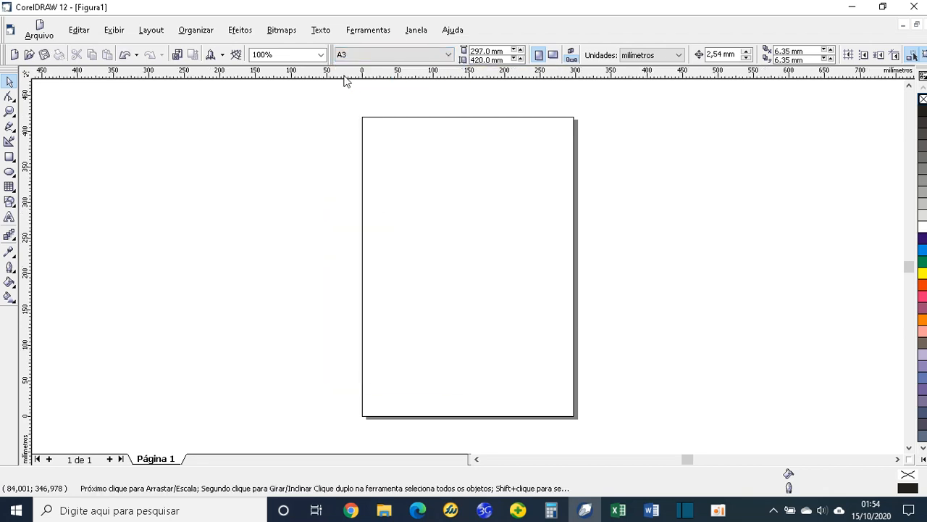
pyautogui.click(552, 56)
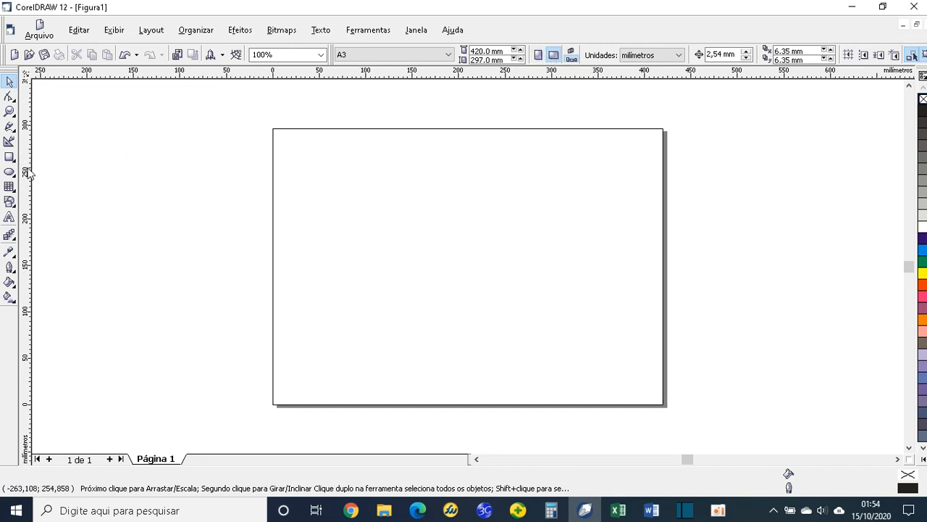
# Step: Add a vertical guideline near the page's left edge and set its x position to 5 mm
pyautogui.moveTo(69, 175); pyautogui.dragTo(279, 182)
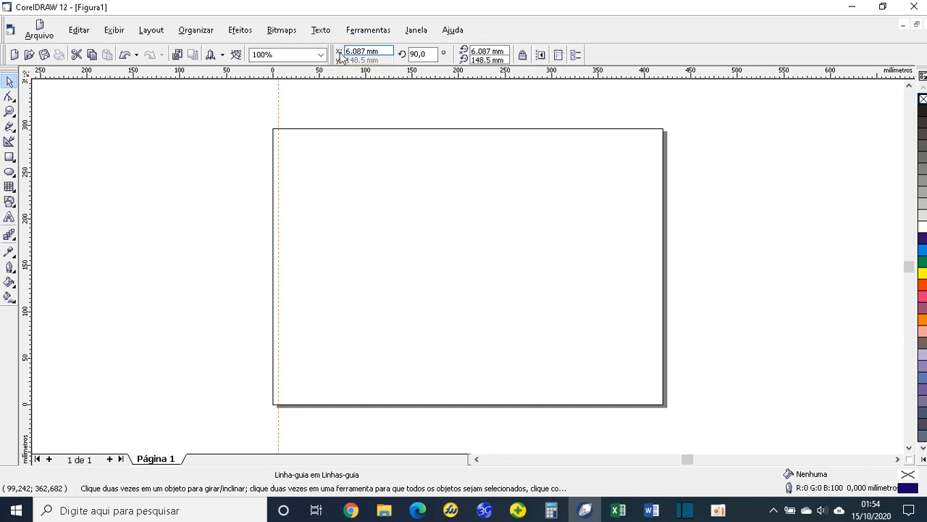
pyautogui.click(366, 50)
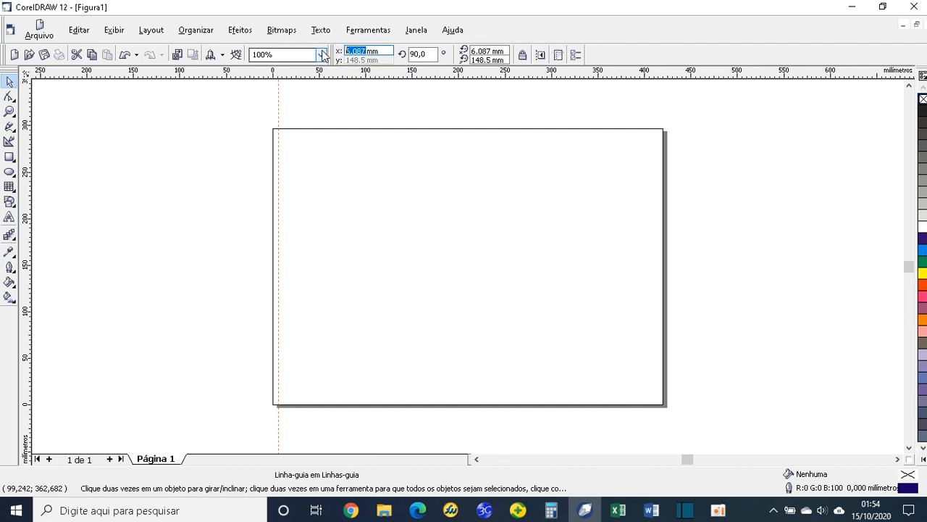
pyautogui.write('5')
pyautogui.press('Return')
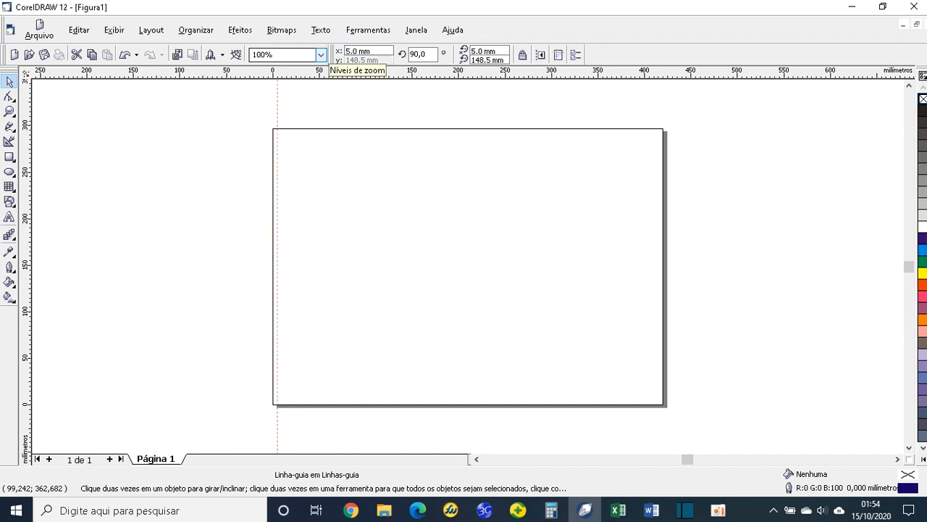
# Step: Add a vertical guideline near the page's right edge and set its x position to 415 mm
pyautogui.moveTo(29, 149); pyautogui.dragTo(655, 159)
pyautogui.click(373, 51)
pyautogui.moveTo(361, 48); pyautogui.dragTo(346, 51)
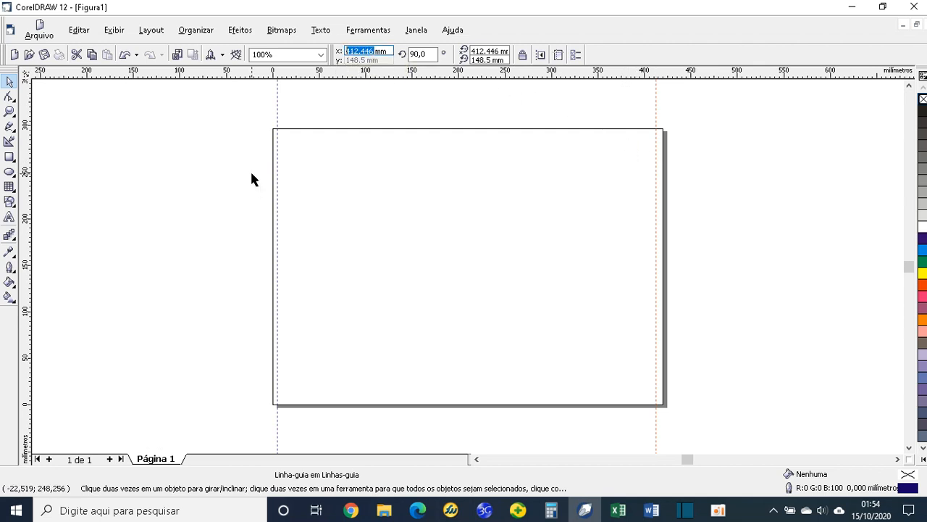
pyautogui.write('415')
pyautogui.press('Return')
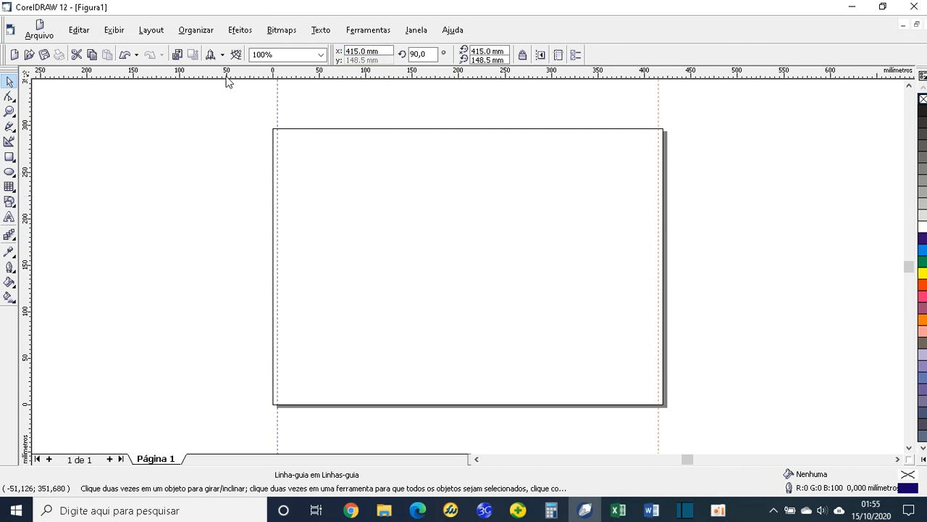
# Step: Add a horizontal guideline near the page's upper edge and set its y position to 292 mm
pyautogui.moveTo(226, 80); pyautogui.dragTo(228, 135)
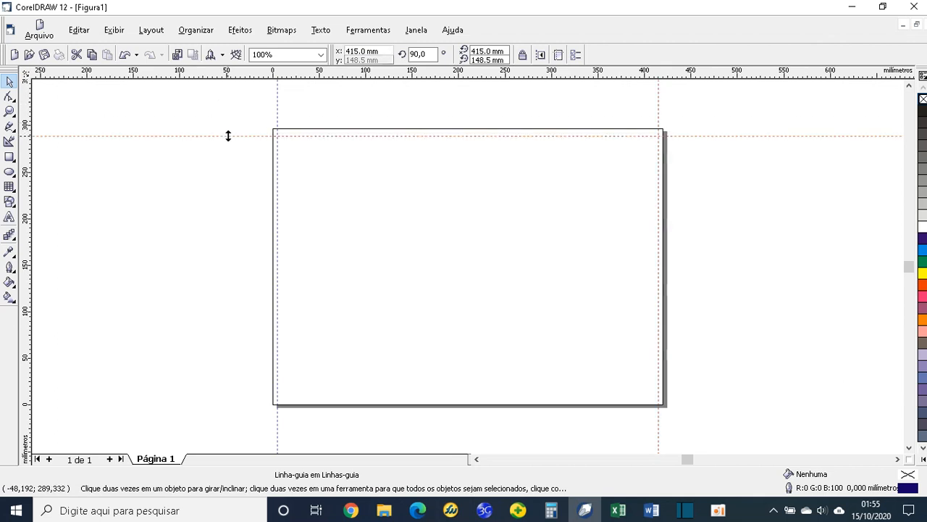
pyautogui.doubleClick(346, 59)
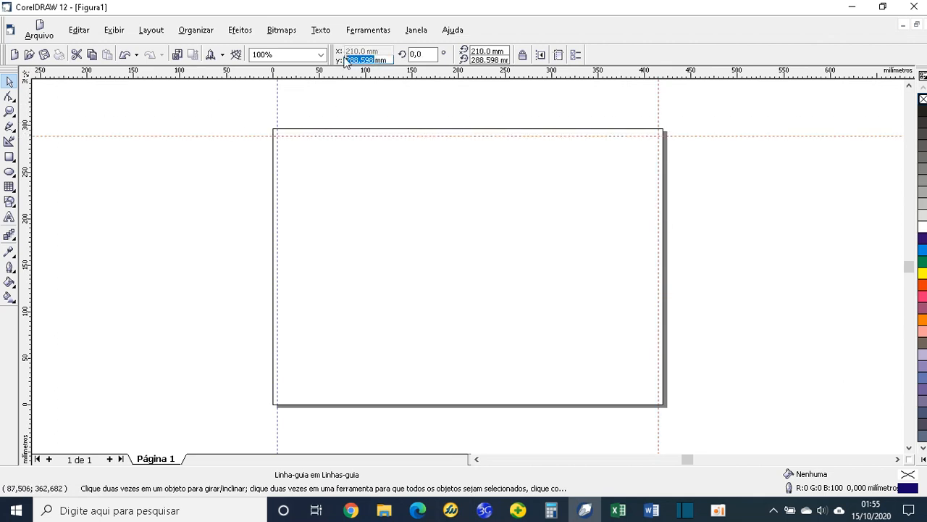
pyautogui.write('2')
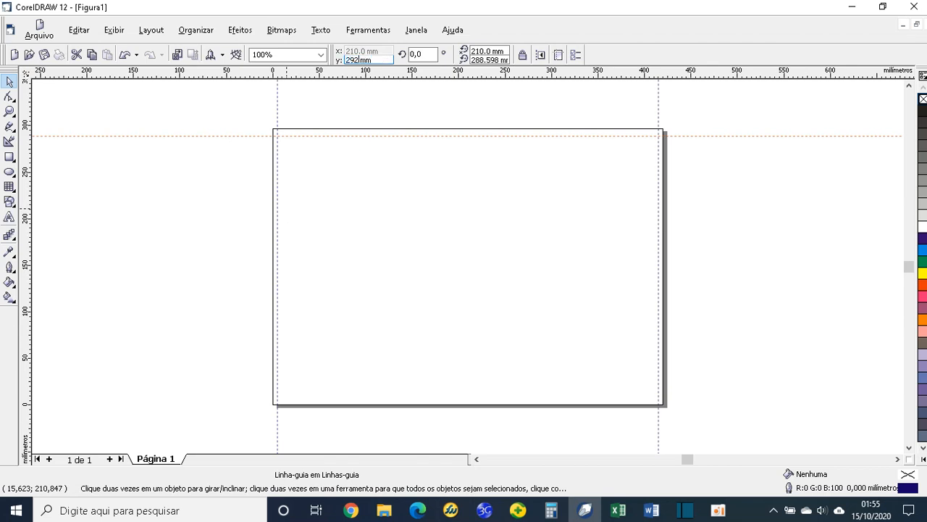
pyautogui.write('92')
pyautogui.press('Return')
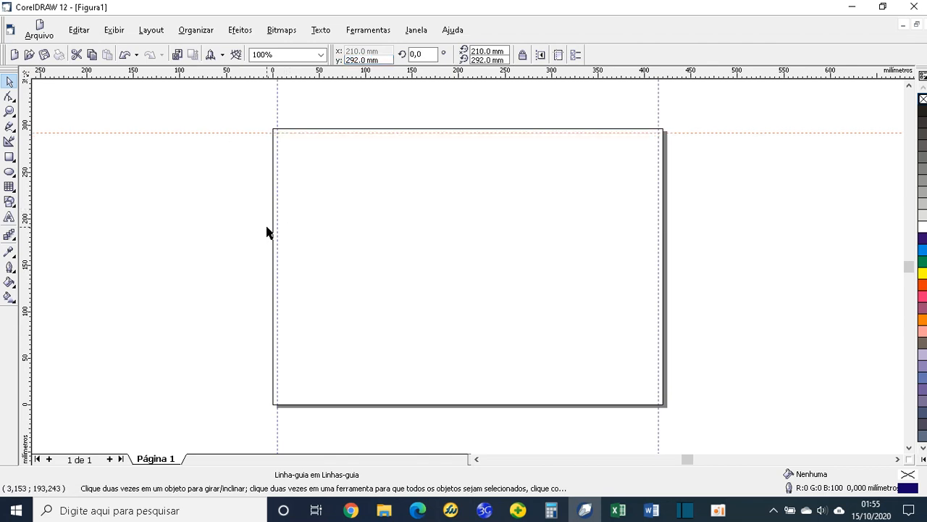
# Step: Add a horizontal guideline near the page's lower edge and set its y position to 5 mm
pyautogui.moveTo(263, 78); pyautogui.dragTo(250, 339)
pyautogui.moveTo(245, 392); pyautogui.dragTo(241, 399)
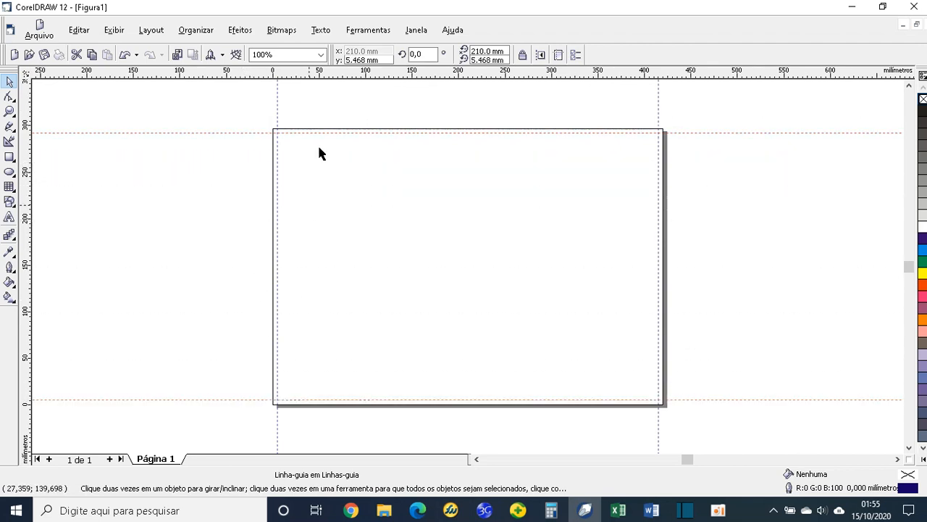
pyautogui.doubleClick(366, 59)
pyautogui.write('5')
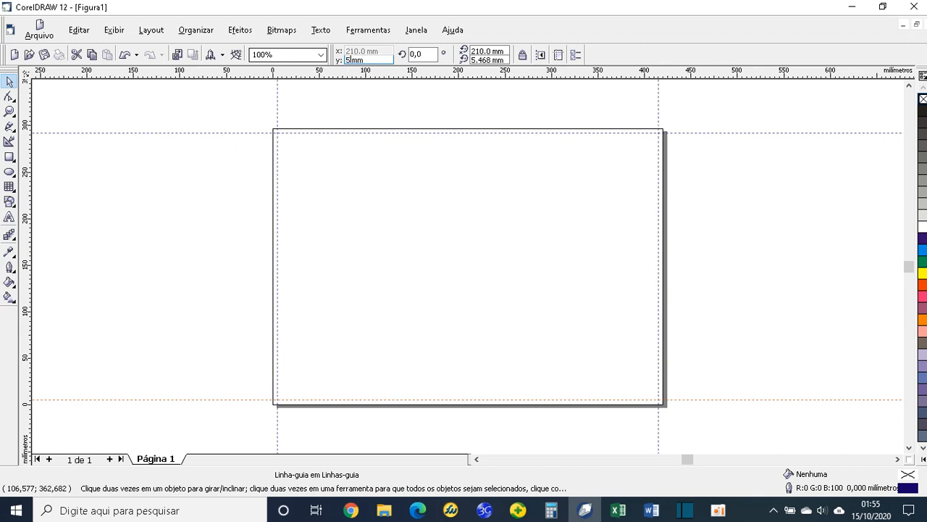
pyautogui.press('Return')
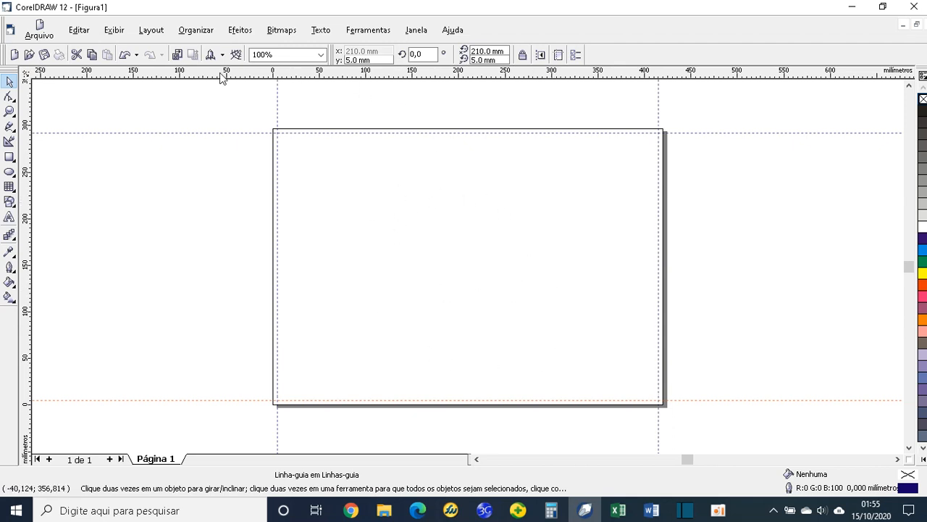
# Step: Import the photo "Foto Eu e Mô" at its original size and place it outside the page, beyond the right edge
pyautogui.click(176, 52)
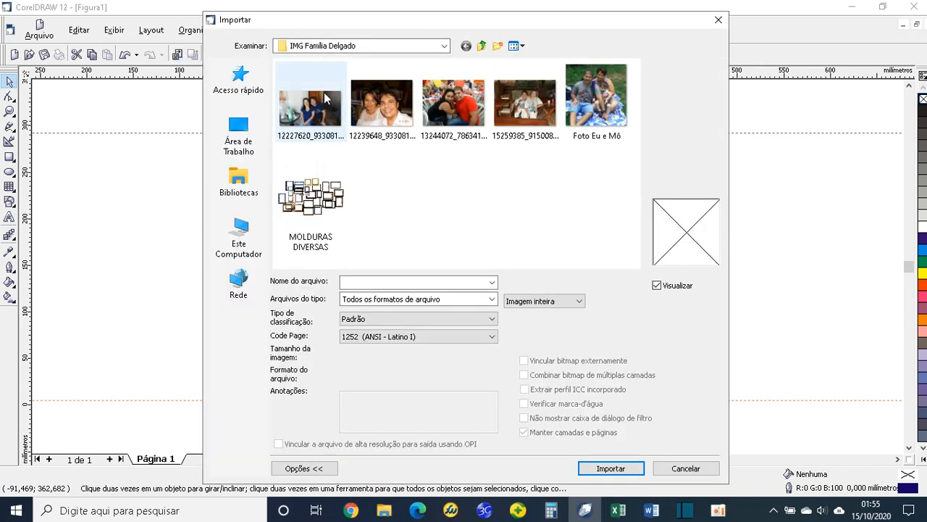
pyautogui.click(606, 94)
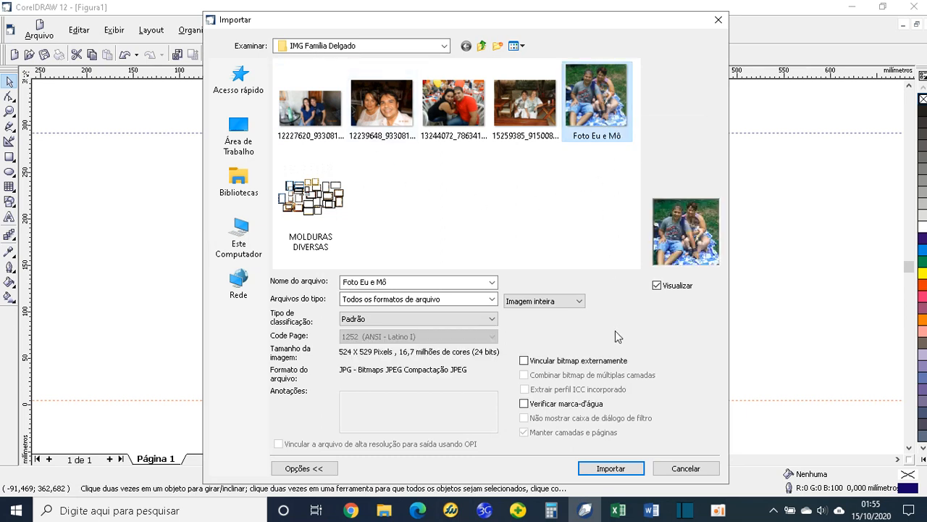
pyautogui.click(600, 468)
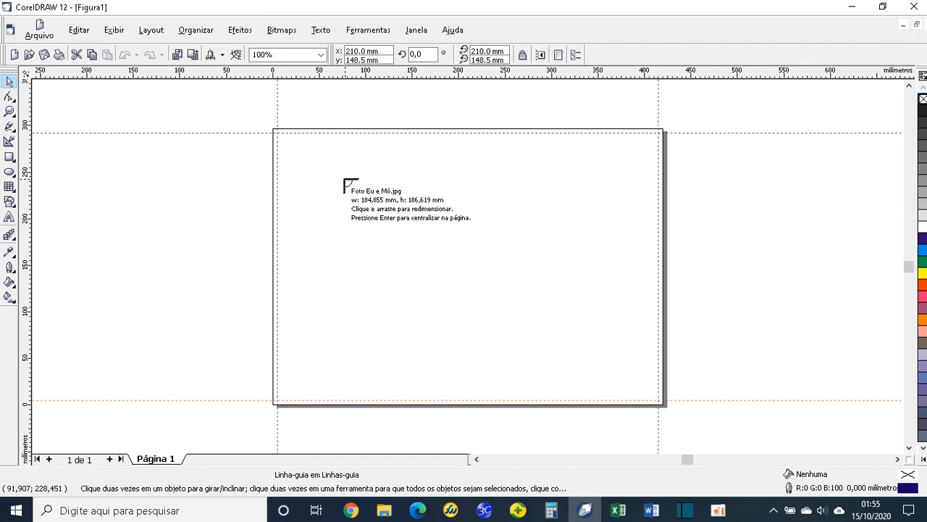
pyautogui.click(342, 176)
pyautogui.moveTo(407, 237); pyautogui.dragTo(753, 179)
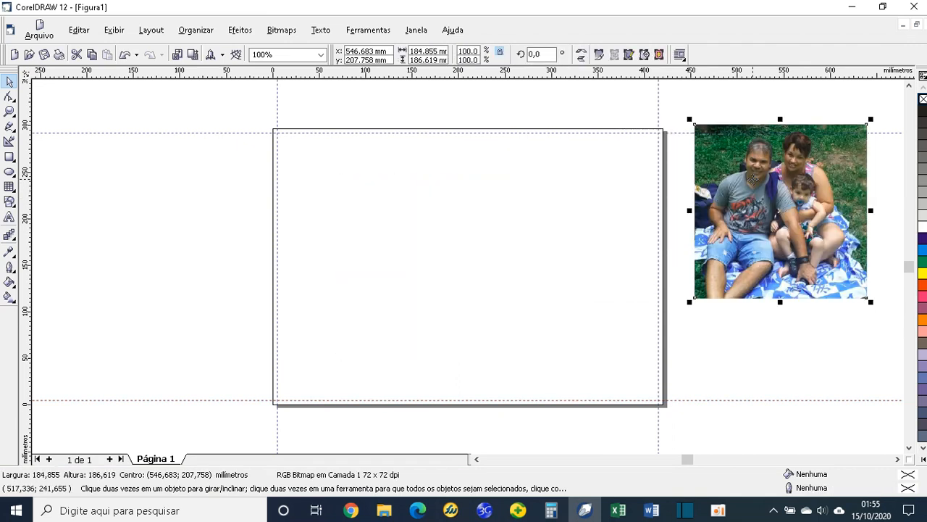
pyautogui.click(567, 117)
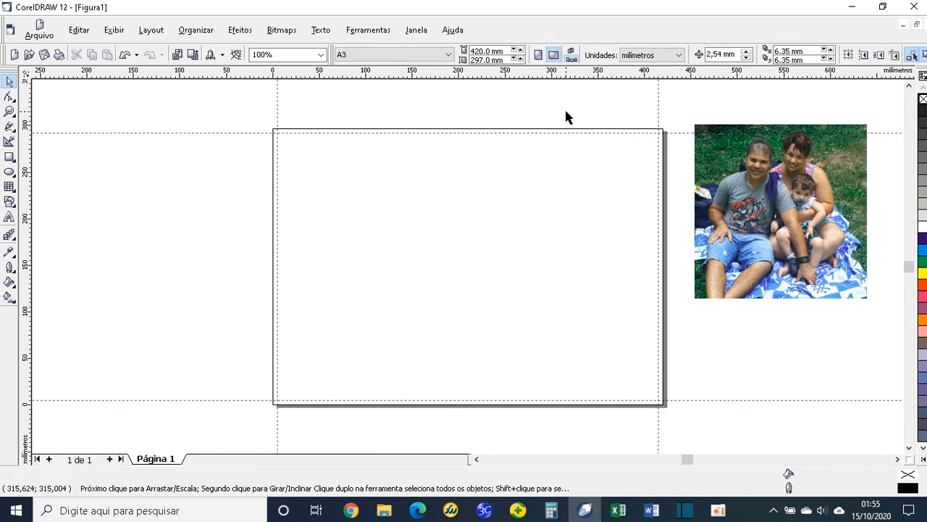
# Step: Open the drawing MOLDURAS DIVERSAS from the IMG Família Delgado folder
pyautogui.click(30, 56)
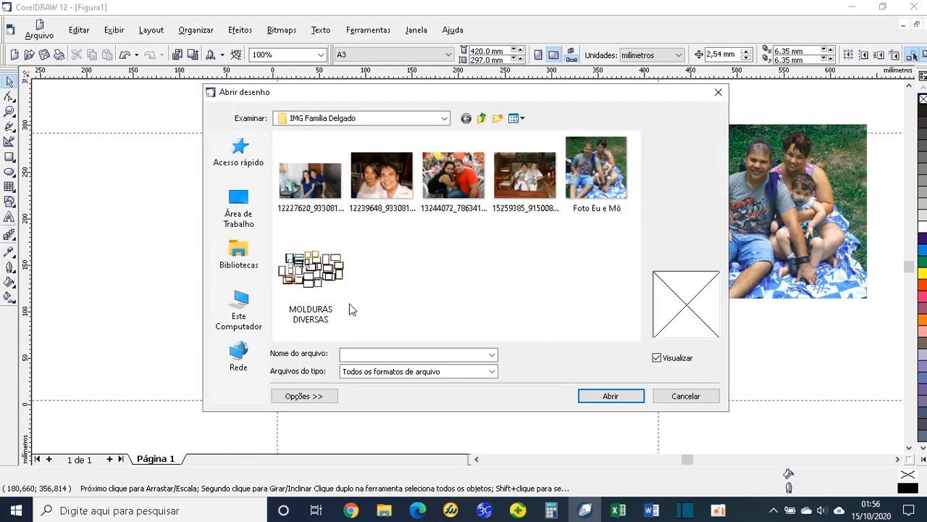
pyautogui.click(323, 283)
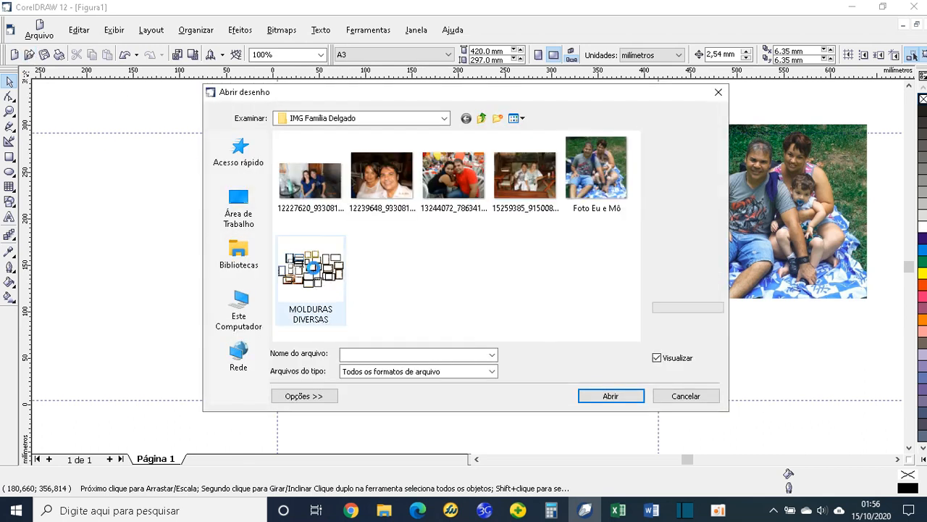
pyautogui.click(598, 398)
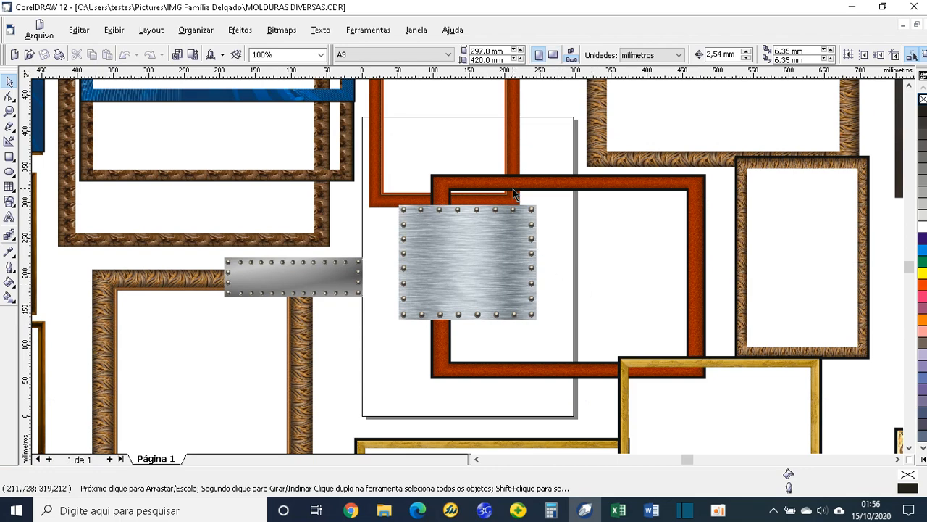
# Step: Copy the left one of the two square gold frames above the page and return to the Figura1 drawing
pyautogui.scroll(-3, 513, 193)
pyautogui.scroll(-4, 628, 222)
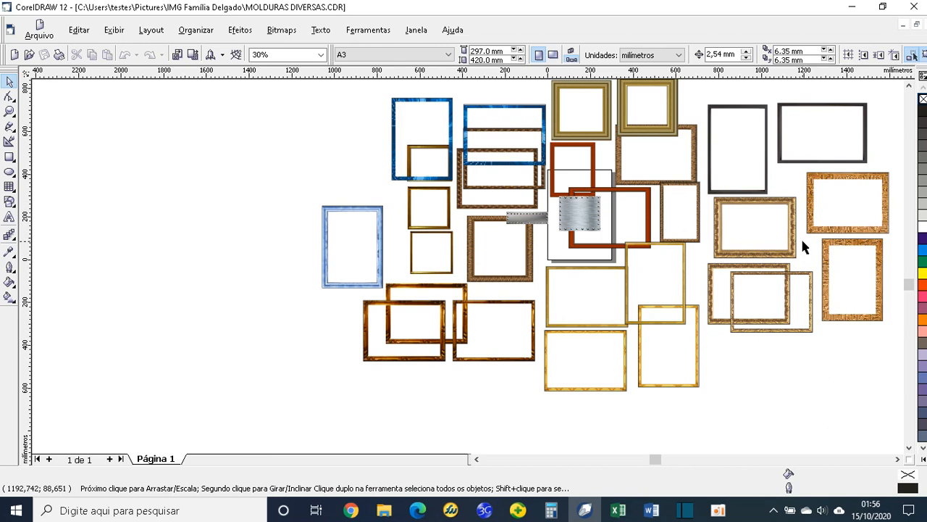
pyautogui.click(910, 86)
pyautogui.scroll(2, 594, 116)
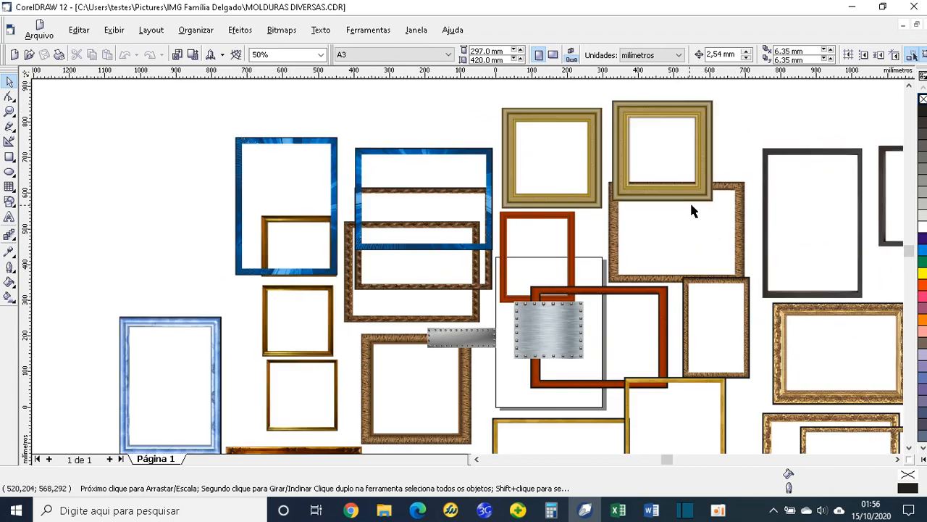
pyautogui.scroll(3, 602, 121)
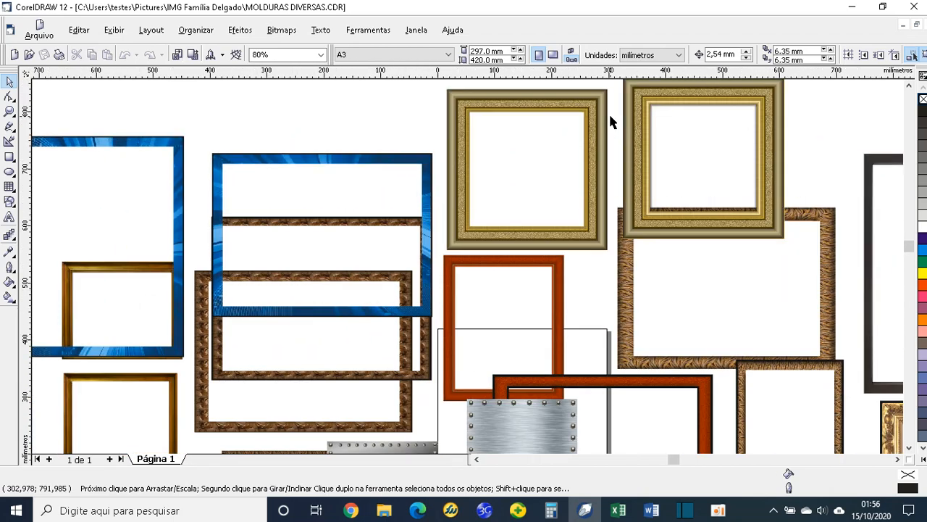
pyautogui.click(532, 102)
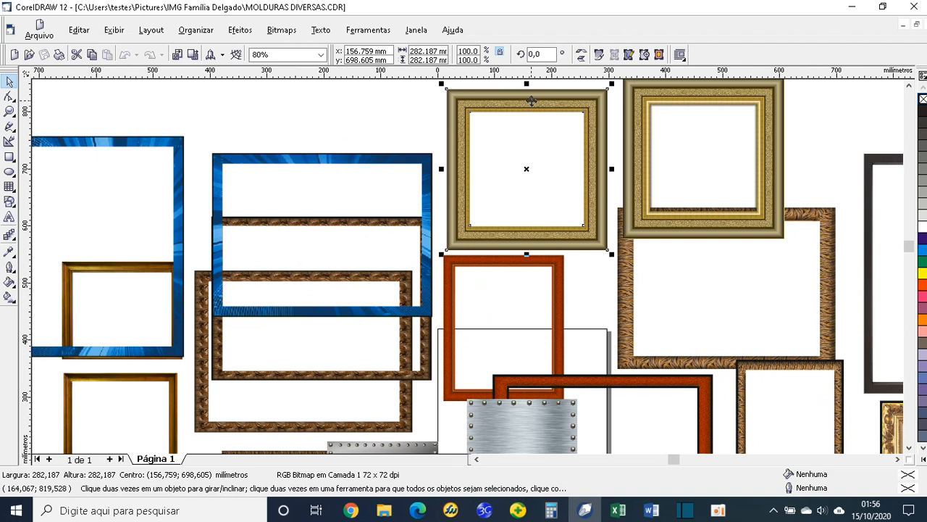
pyautogui.click(906, 26)
pyautogui.click(749, 79)
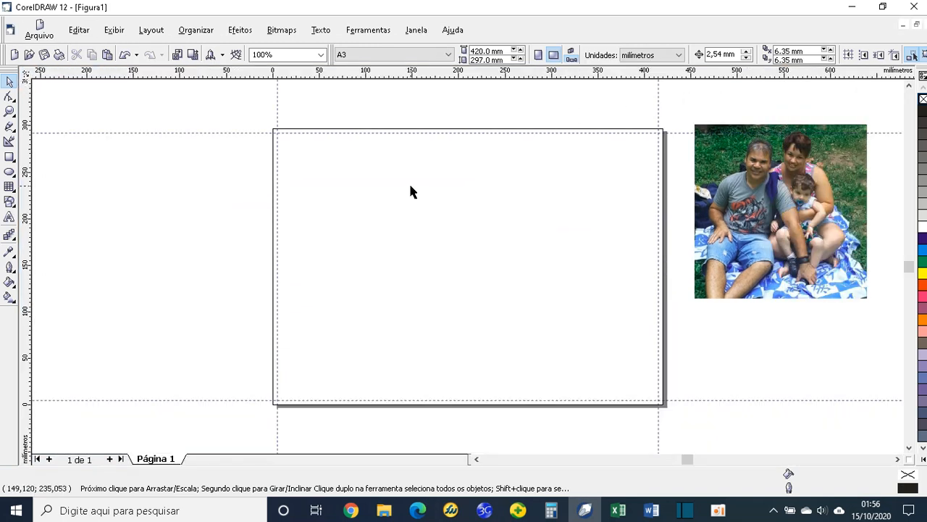
# Step: Paste the gold frame into the drawing and move it down so that it overlaps the page's upper edge
pyautogui.click(909, 86)
pyautogui.click(909, 86)
pyautogui.click(909, 86)
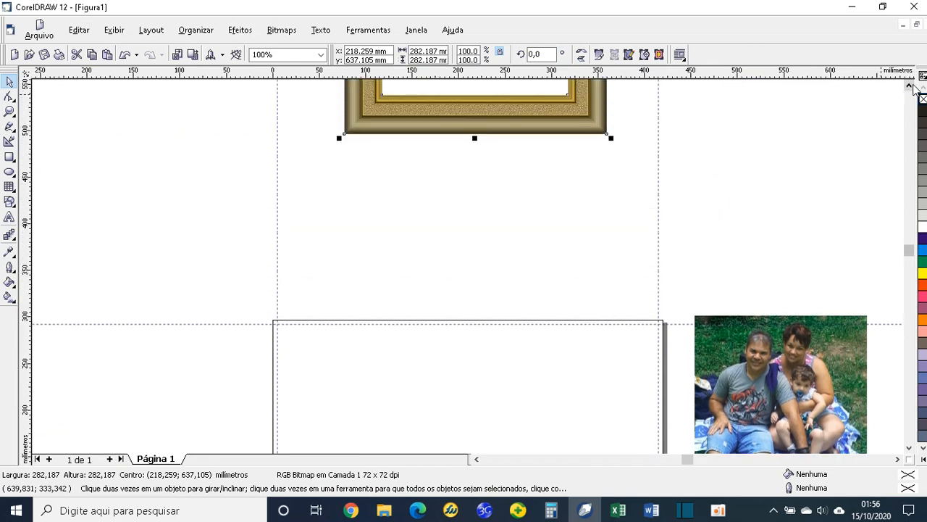
pyautogui.moveTo(570, 105); pyautogui.dragTo(453, 279)
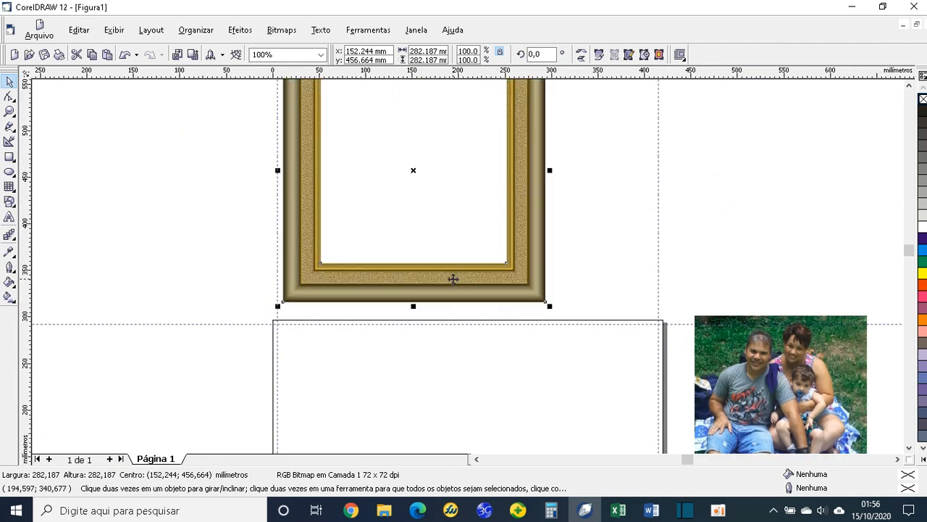
pyautogui.moveTo(303, 154); pyautogui.dragTo(302, 152)
pyautogui.moveTo(303, 212); pyautogui.dragTo(308, 311)
pyautogui.scroll(-3, 475, 201)
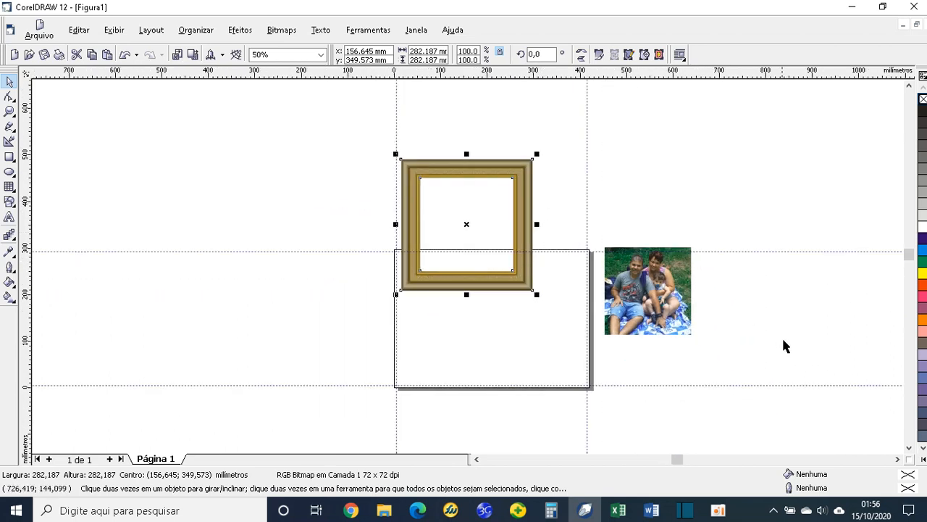
# Step: Move the gold frame onto the page at about x 218, y 149 mm, between the horizontal guidelines, and shift the photo slightly lower
pyautogui.click(909, 447)
pyautogui.click(910, 447)
pyautogui.click(909, 447)
pyautogui.moveTo(521, 129); pyautogui.dragTo(539, 237)
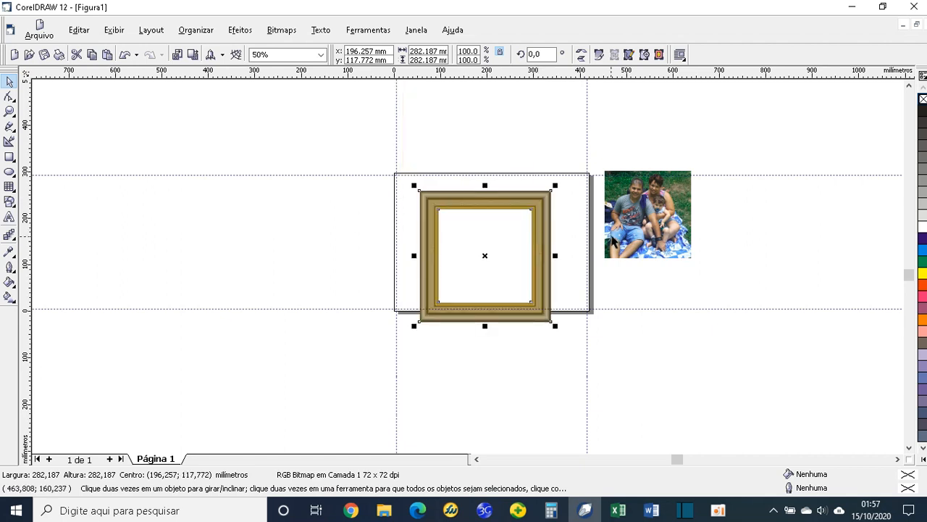
pyautogui.moveTo(657, 216); pyautogui.dragTo(661, 247)
pyautogui.moveTo(480, 203); pyautogui.dragTo(490, 189)
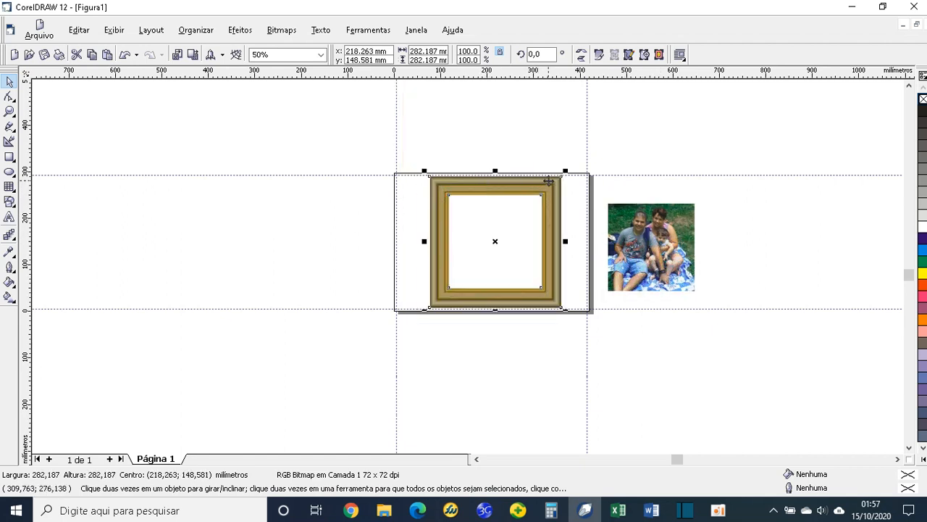
# Step: Enlarge the gold frame to about 316 mm square and move it so that it overlaps the page's left edge
pyautogui.scroll(2, 561, 152)
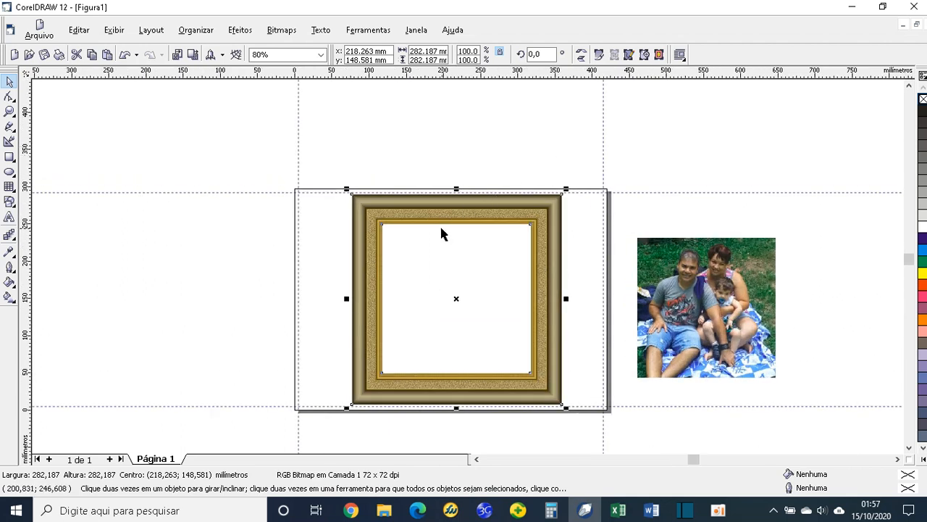
pyautogui.moveTo(345, 188); pyautogui.dragTo(321, 164)
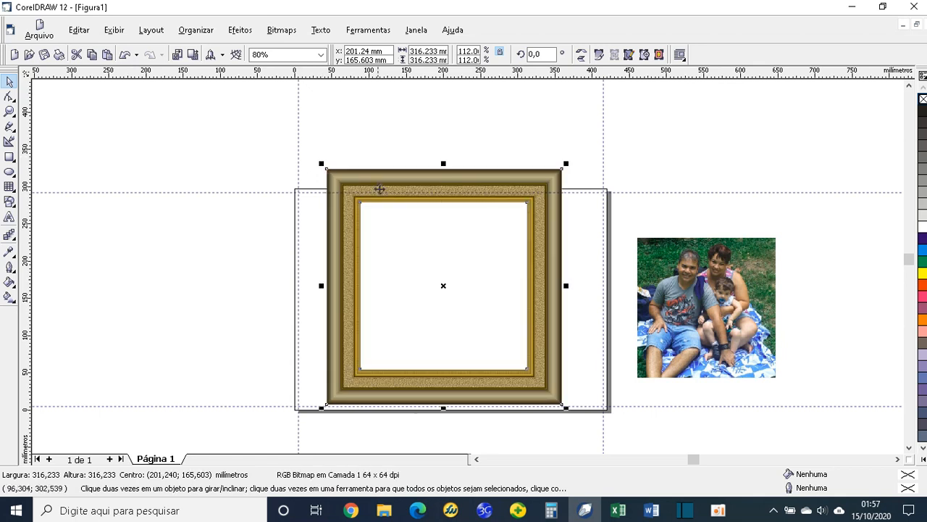
pyautogui.moveTo(412, 181); pyautogui.dragTo(412, 181)
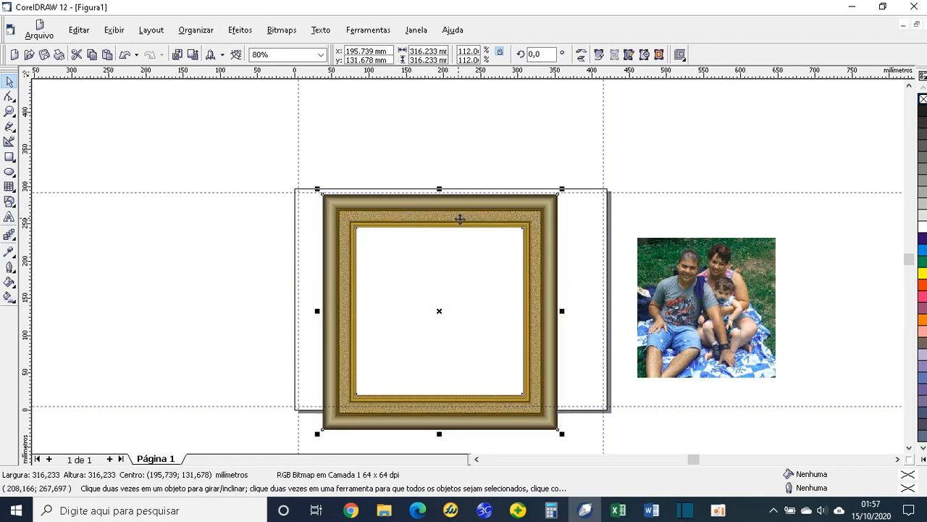
pyautogui.moveTo(444, 217); pyautogui.dragTo(462, 190)
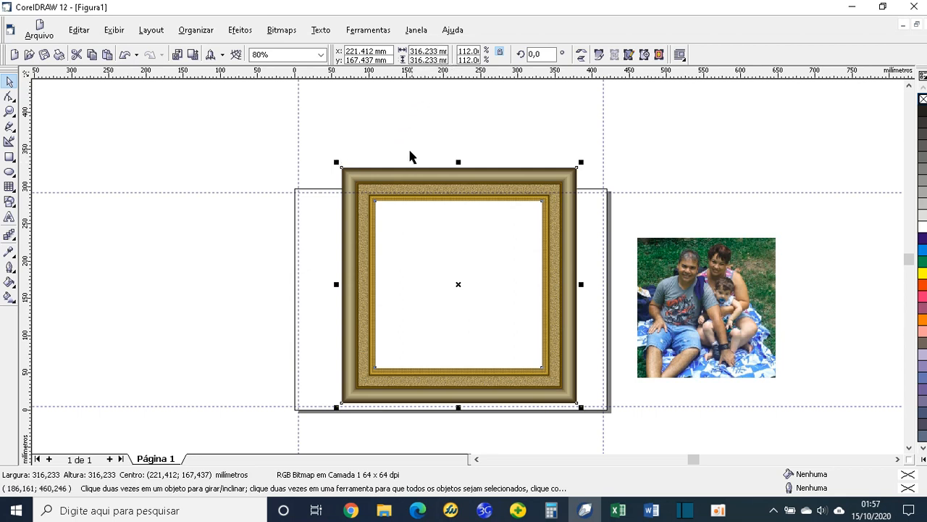
pyautogui.moveTo(408, 170); pyautogui.dragTo(158, 129)
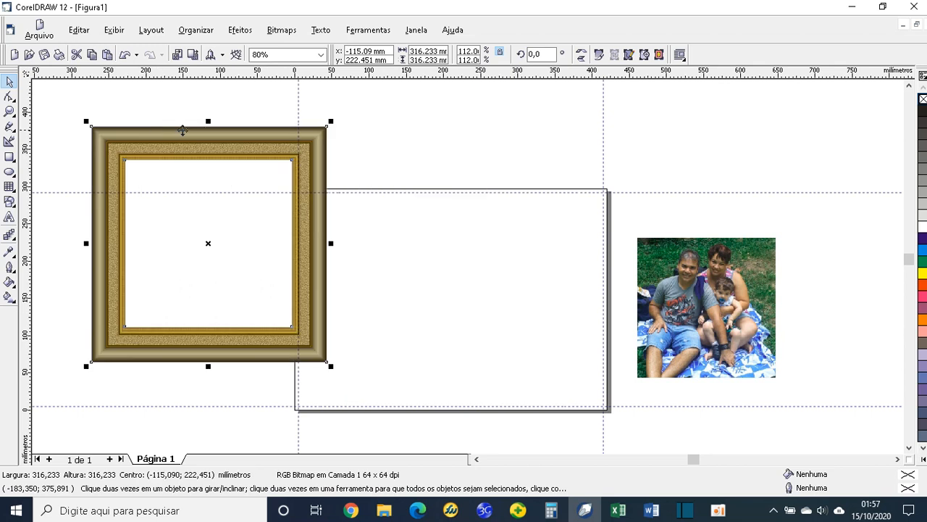
pyautogui.click(379, 137)
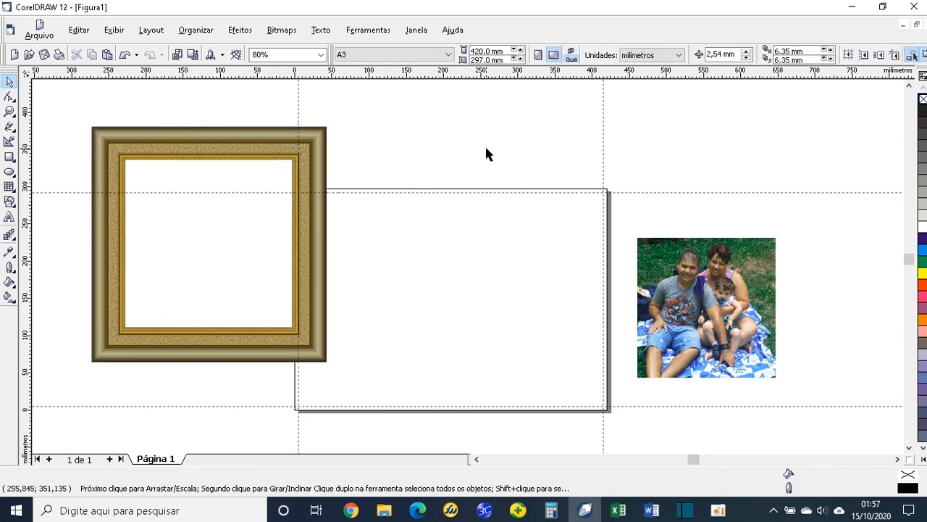
# Step: Resize the gold frame to 280 × 280 mm and place it on the page at about x 219, y 149 mm
pyautogui.click(244, 149)
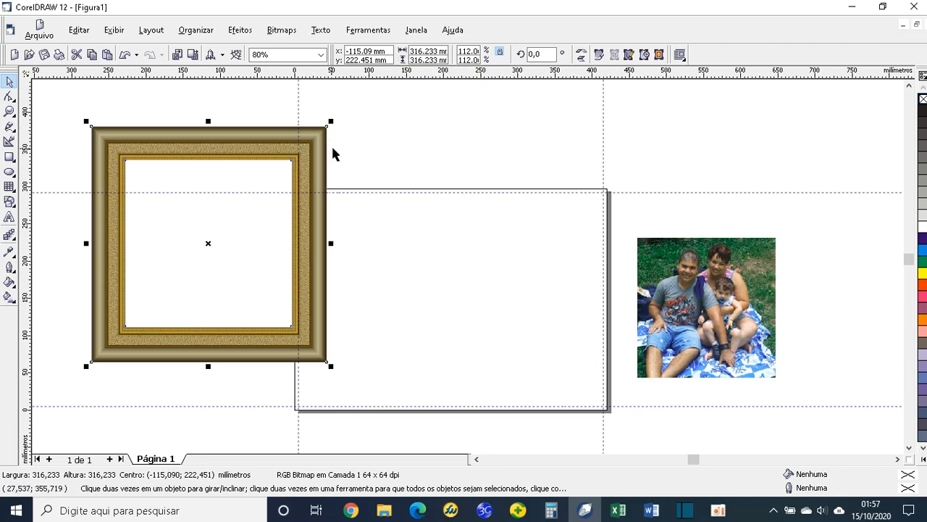
pyautogui.click(441, 50)
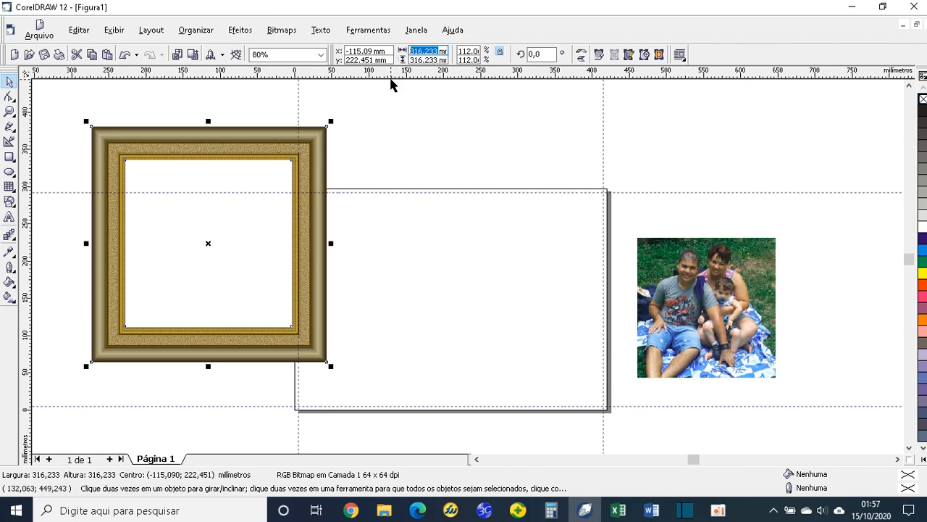
pyautogui.write('280')
pyautogui.press('Return')
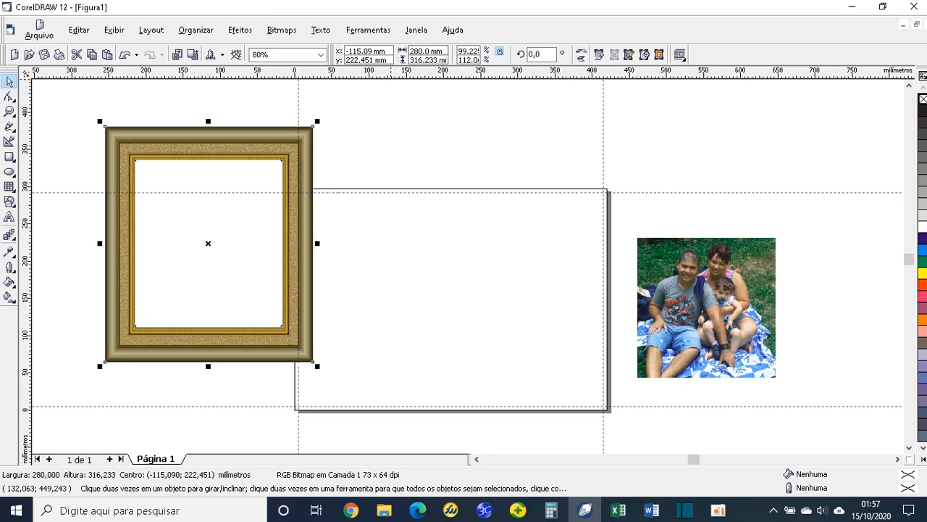
pyautogui.click(427, 60)
pyautogui.write('280')
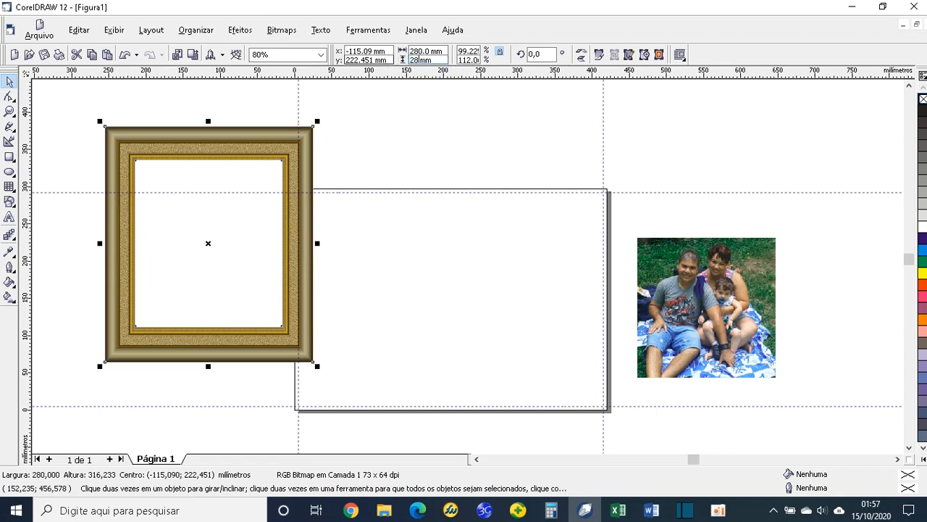
pyautogui.press('Return')
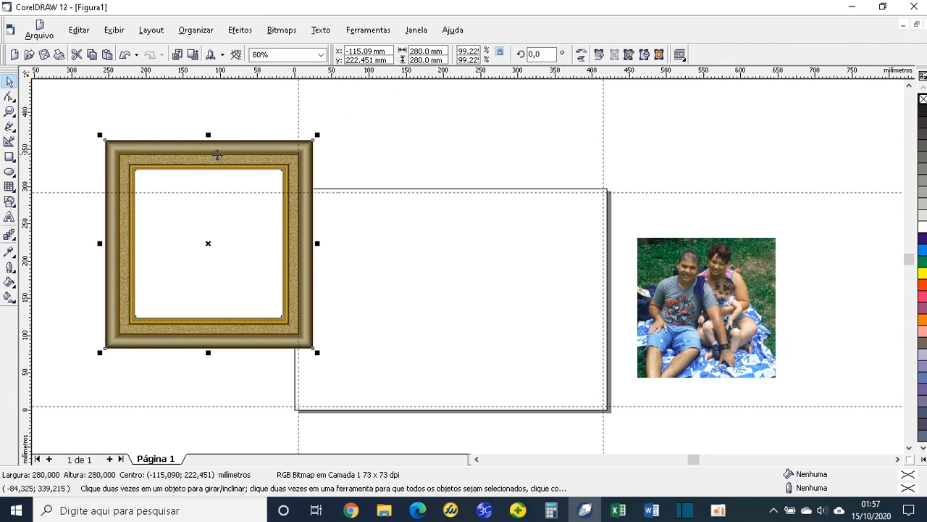
pyautogui.moveTo(207, 151); pyautogui.dragTo(455, 206)
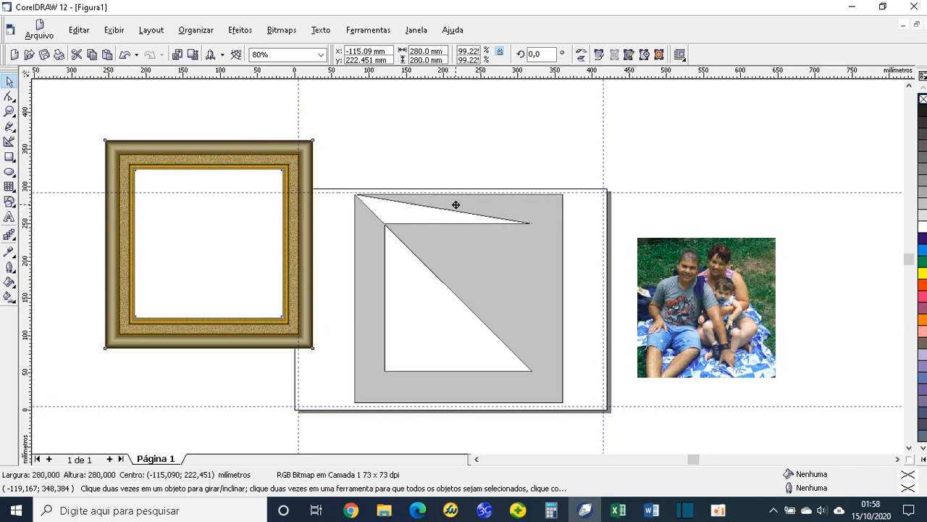
pyautogui.moveTo(455, 205); pyautogui.dragTo(455, 206)
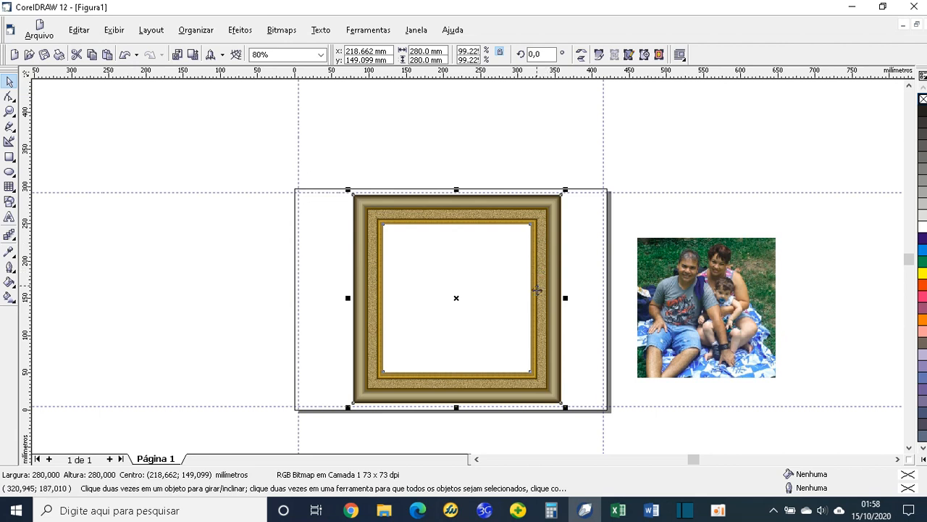
# Step: Try the family photo over the gold frame's upper right corner and return it beside the page
pyautogui.click(709, 290)
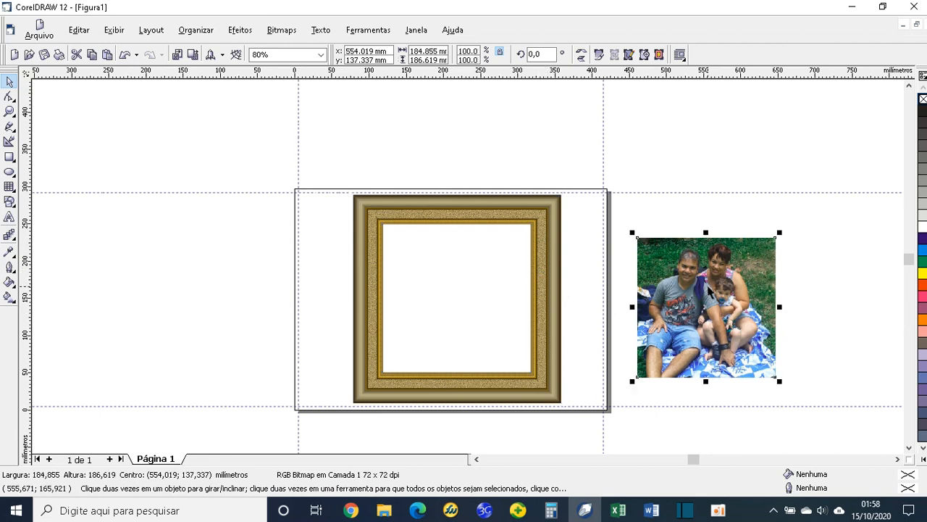
pyautogui.moveTo(730, 283); pyautogui.dragTo(555, 193)
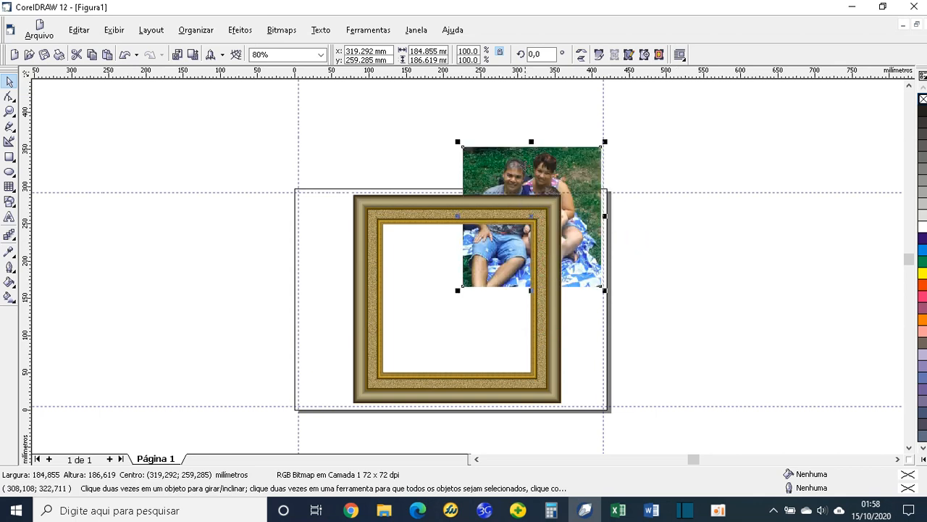
pyautogui.moveTo(544, 164); pyautogui.dragTo(712, 254)
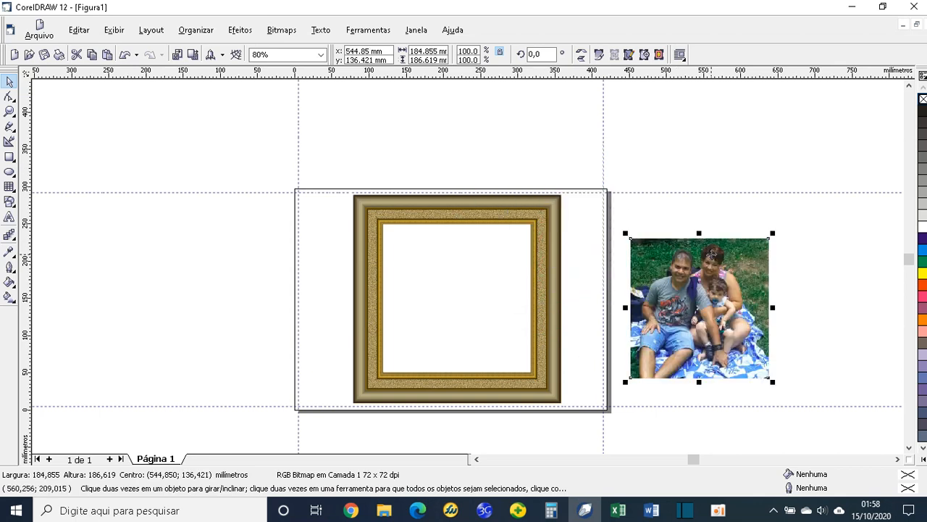
# Step: Bring the family photo to the front and move it over the gold frame's opening at about x 203, y 164 mm
pyautogui.click(201, 33)
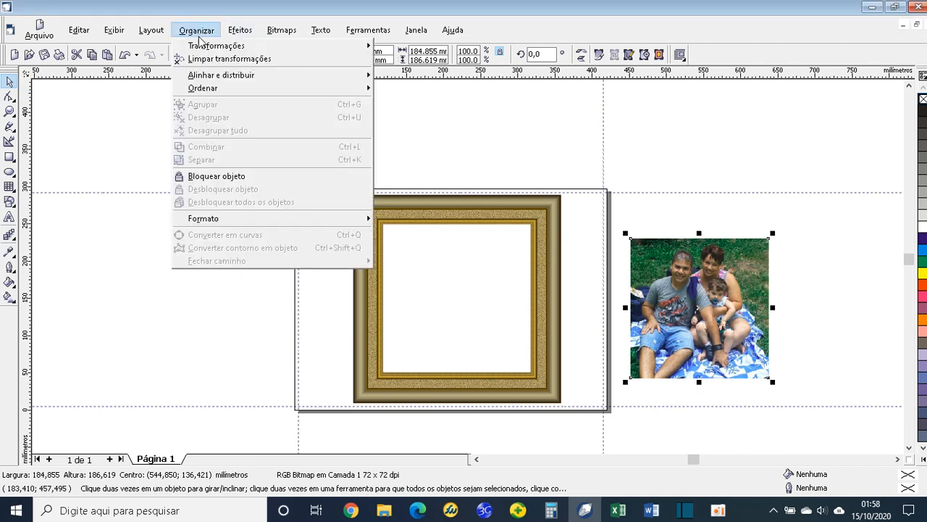
pyautogui.moveTo(195, 88)
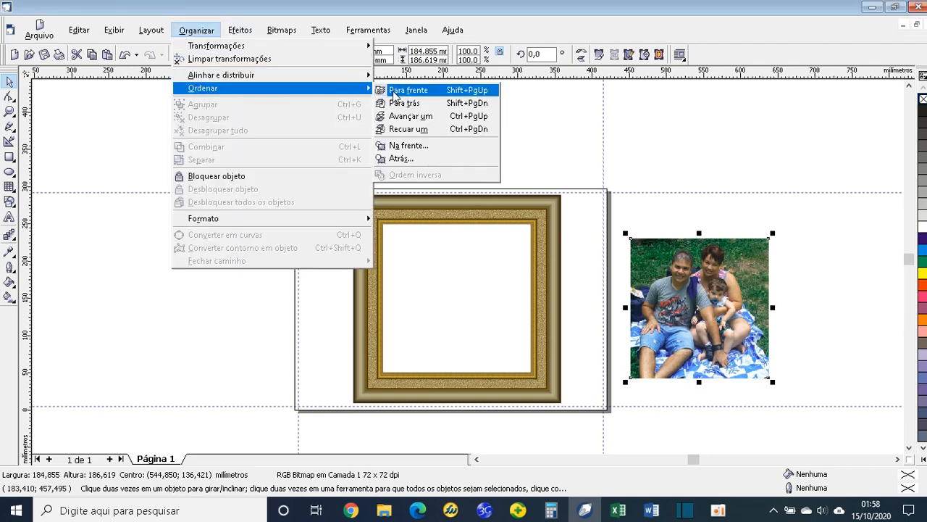
pyautogui.click(415, 95)
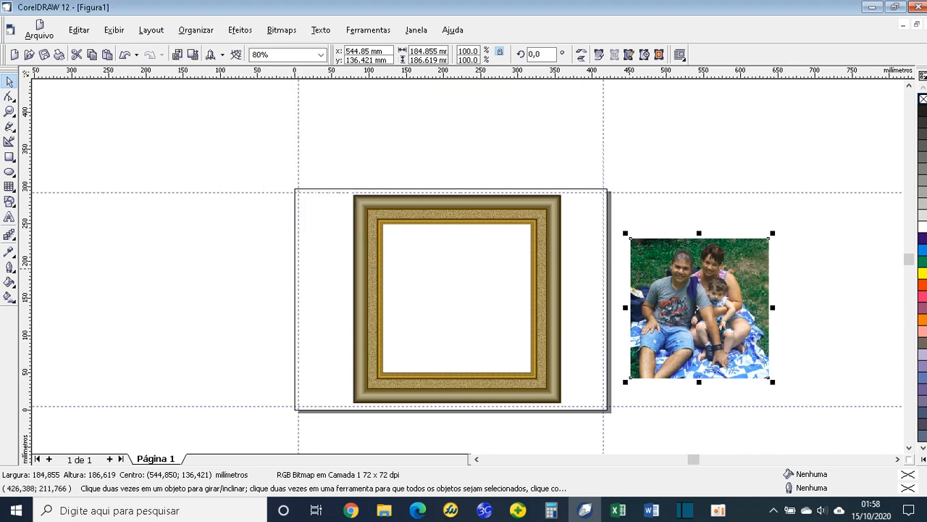
pyautogui.moveTo(710, 294); pyautogui.dragTo(461, 285)
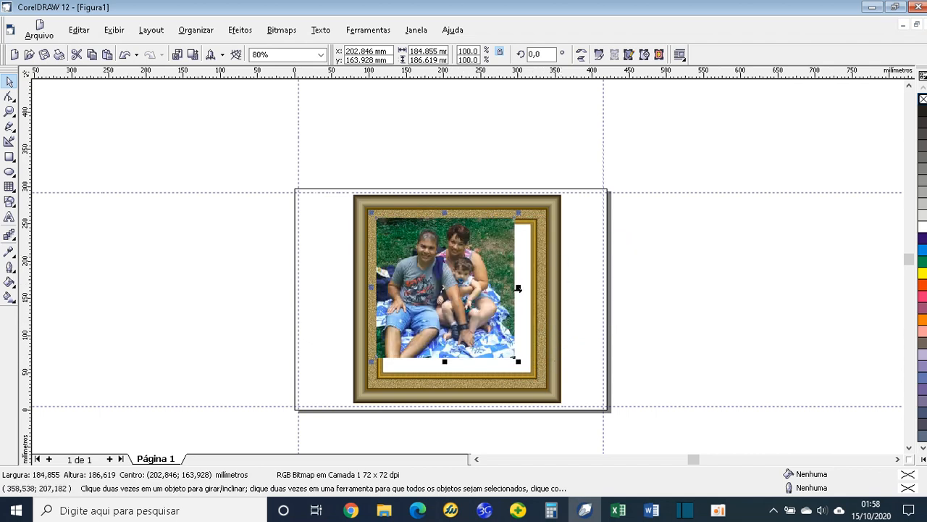
# Step: Enlarge the photo to about 208 × 210 mm to cover the frame's opening and send it to the back
pyautogui.moveTo(520, 368); pyautogui.dragTo(540, 386)
pyautogui.click(512, 355)
pyautogui.moveTo(512, 355); pyautogui.dragTo(515, 355)
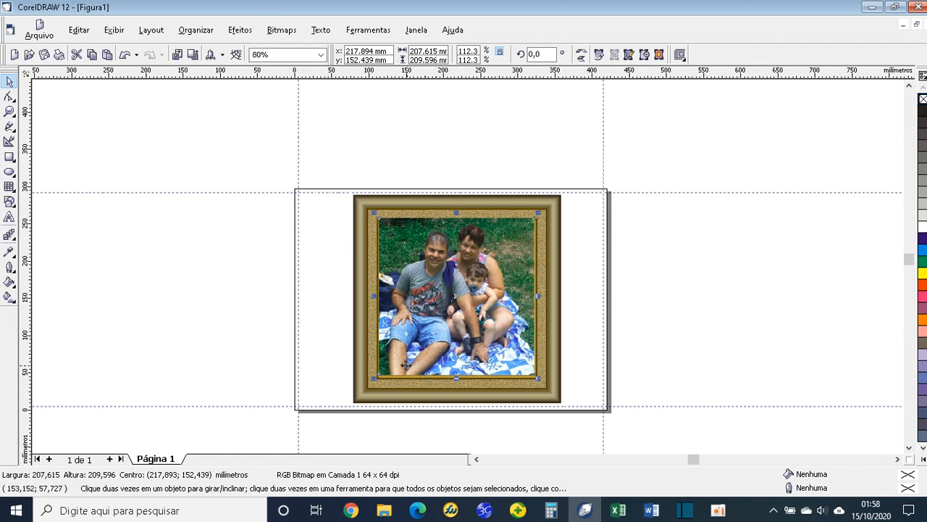
pyautogui.click(197, 30)
pyautogui.moveTo(201, 88)
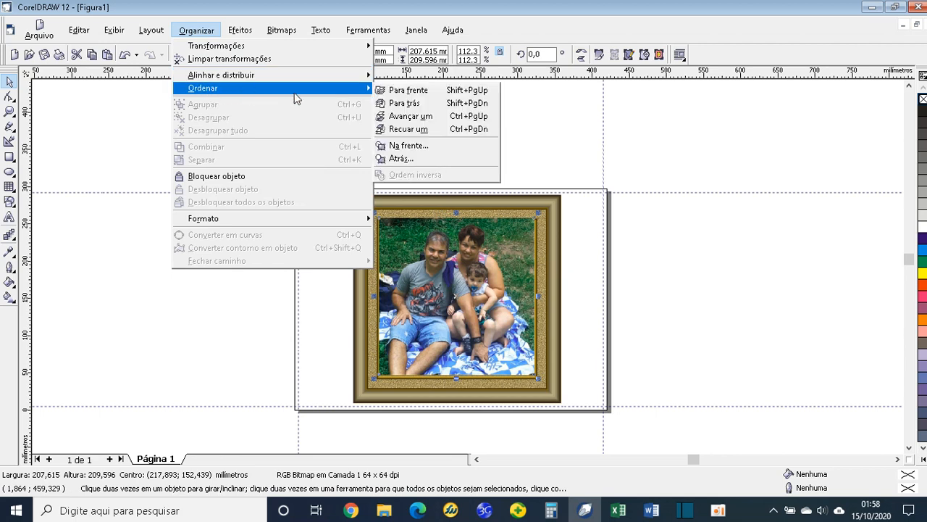
pyautogui.click(408, 105)
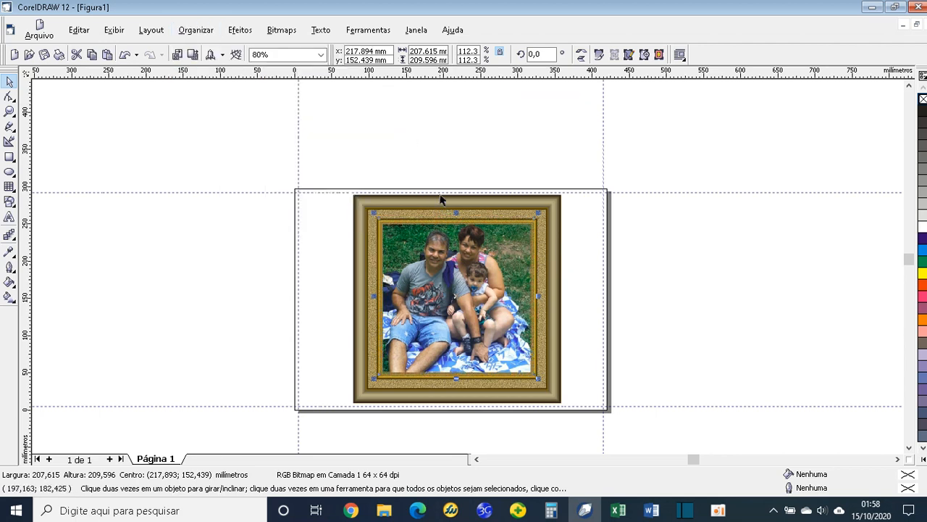
pyautogui.click(586, 321)
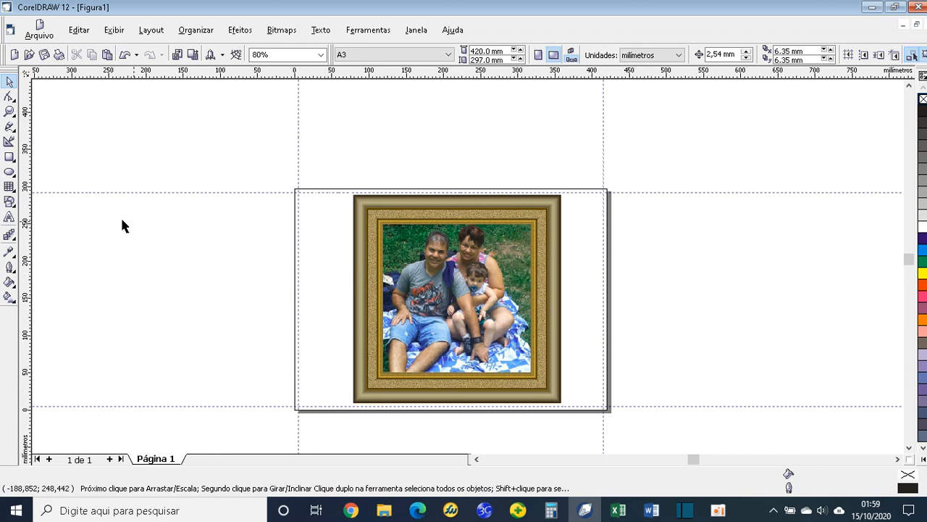
# Step: Draw a rectangle outside the page's upper left corner and set its size to 280 × 280 mm
pyautogui.click(11, 158)
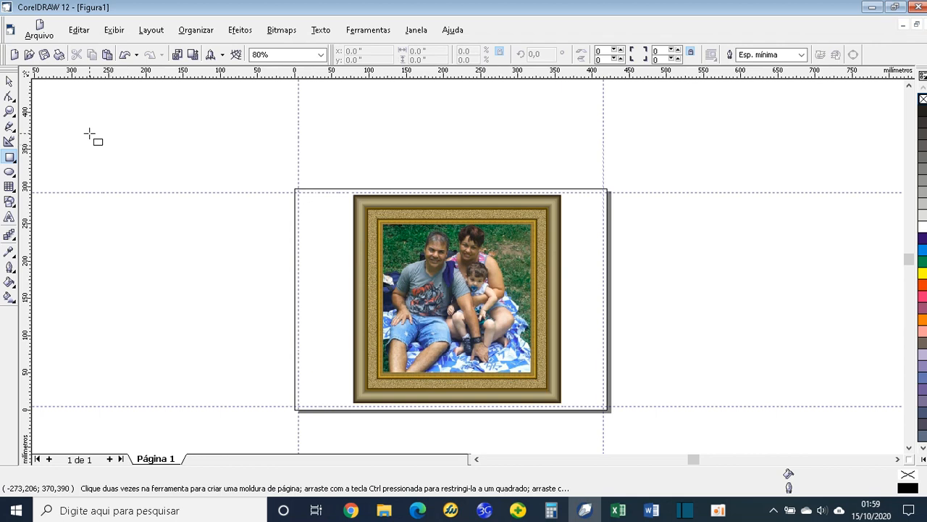
pyautogui.moveTo(76, 132); pyautogui.dragTo(250, 275)
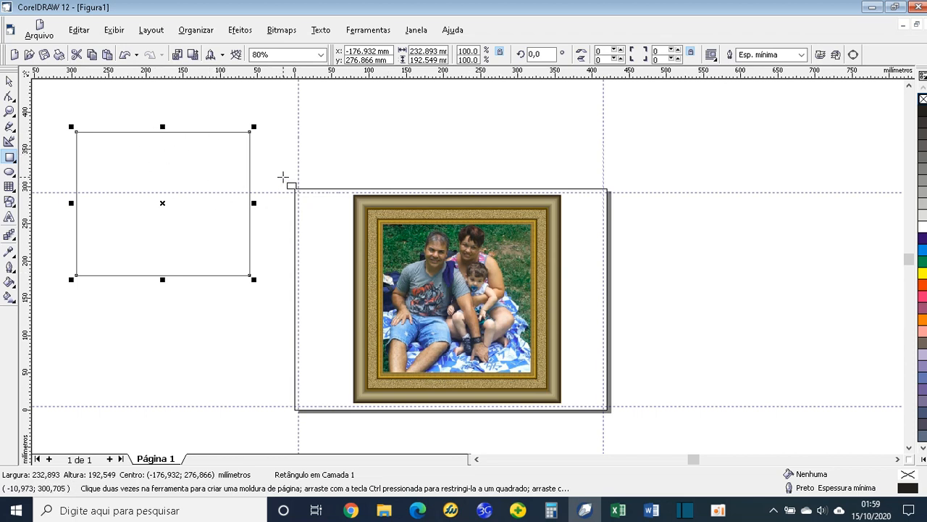
pyautogui.click(9, 82)
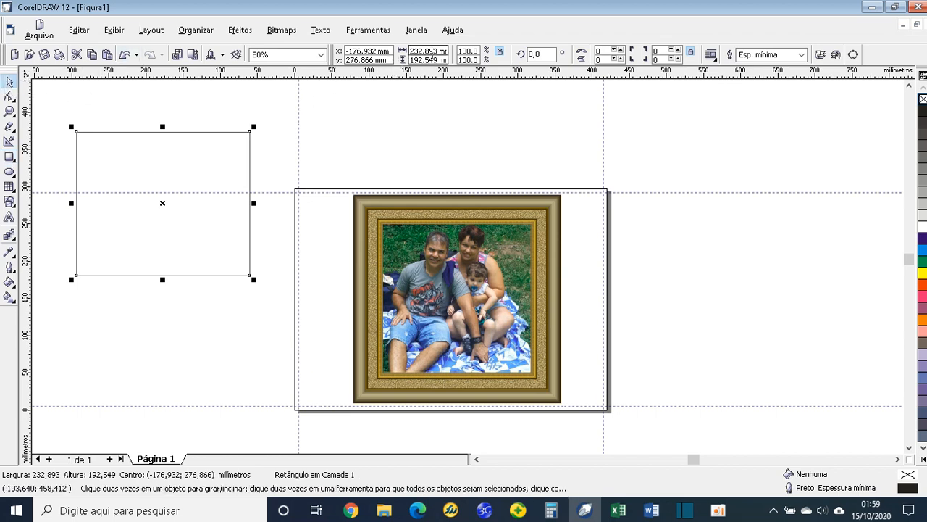
pyautogui.moveTo(442, 51); pyautogui.dragTo(410, 51)
pyautogui.write('2')
pyautogui.press('Tab')
pyautogui.write('2')
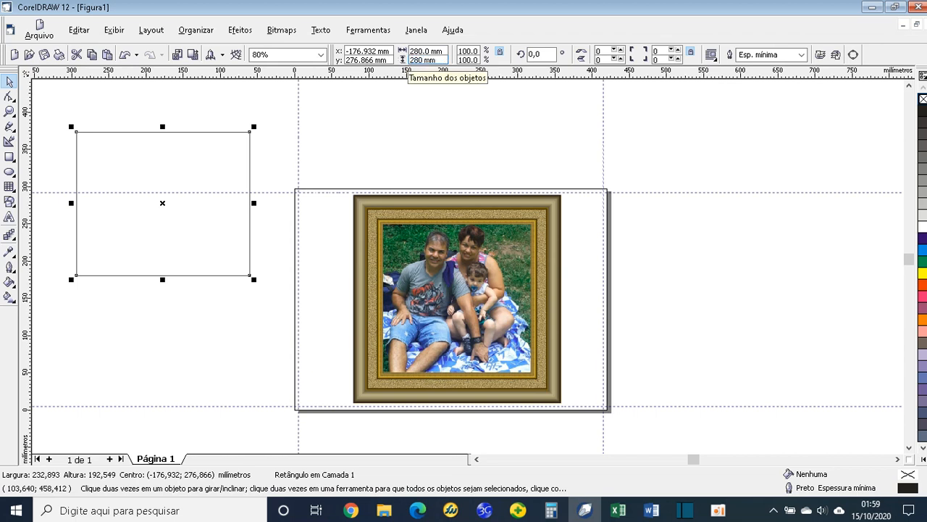
pyautogui.press('Return')
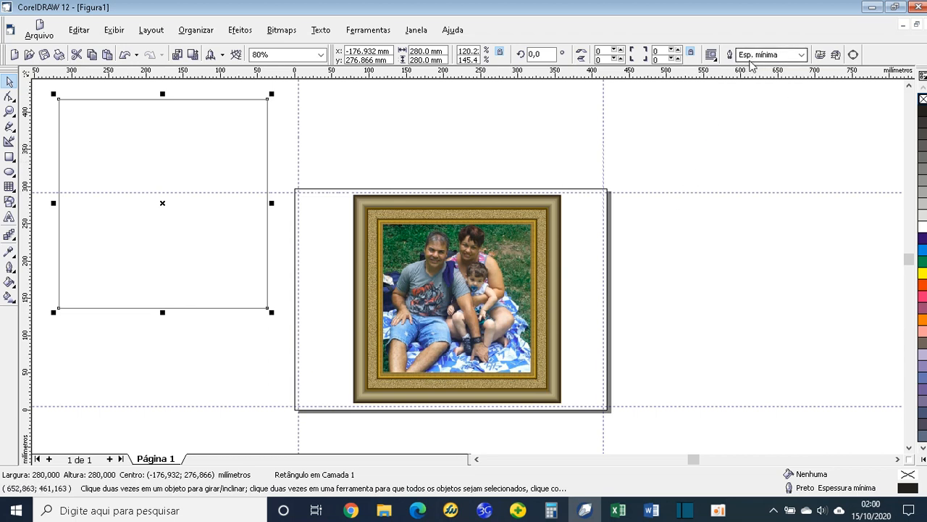
pyautogui.click(401, 121)
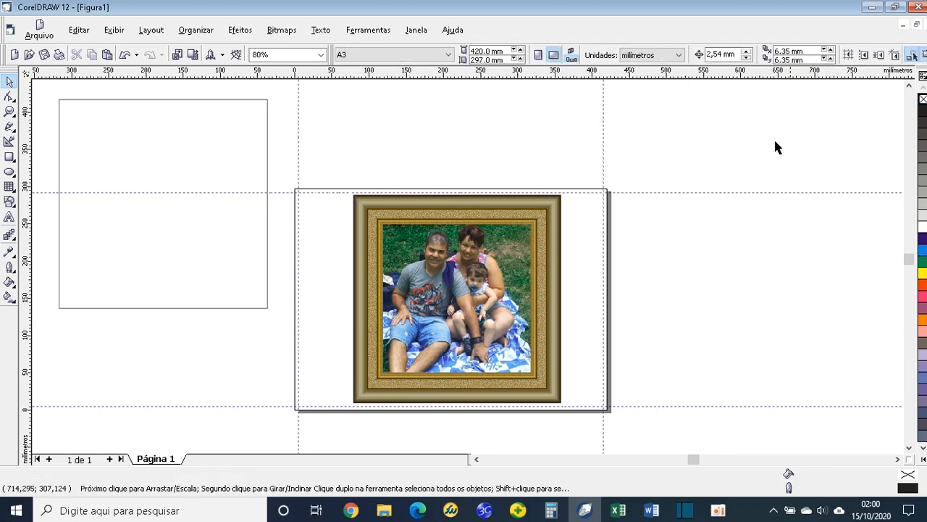
# Step: Give the square a 3.5 mm outline and move it over the gold frame at about x 221, y 149 mm
pyautogui.click(223, 101)
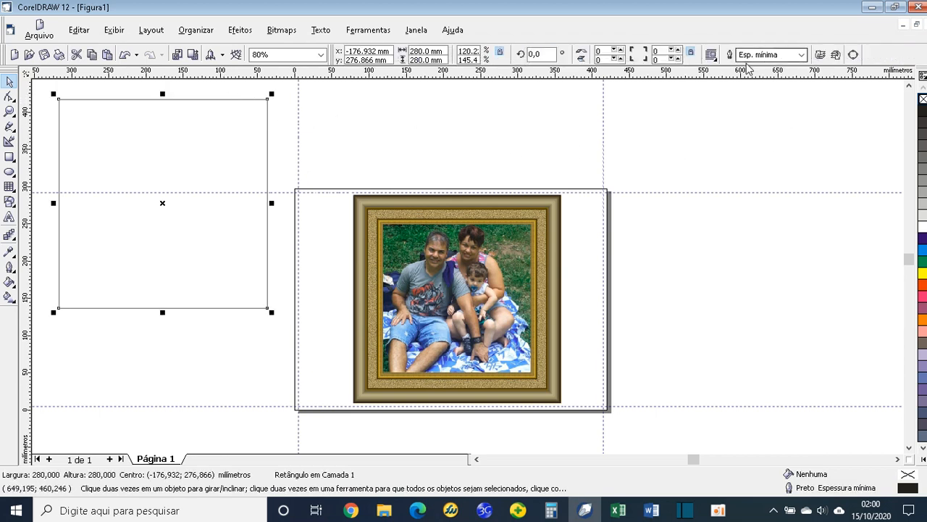
pyautogui.click(802, 57)
pyautogui.click(802, 56)
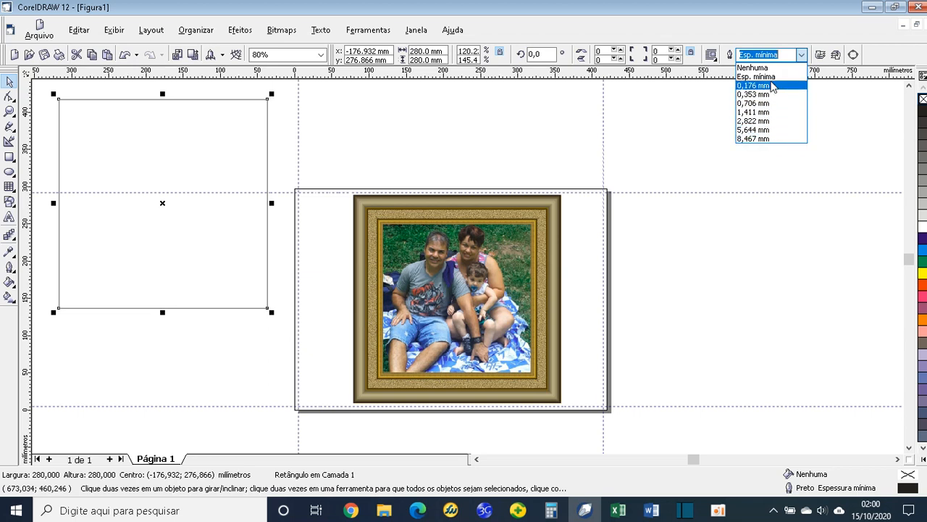
pyautogui.click(776, 55)
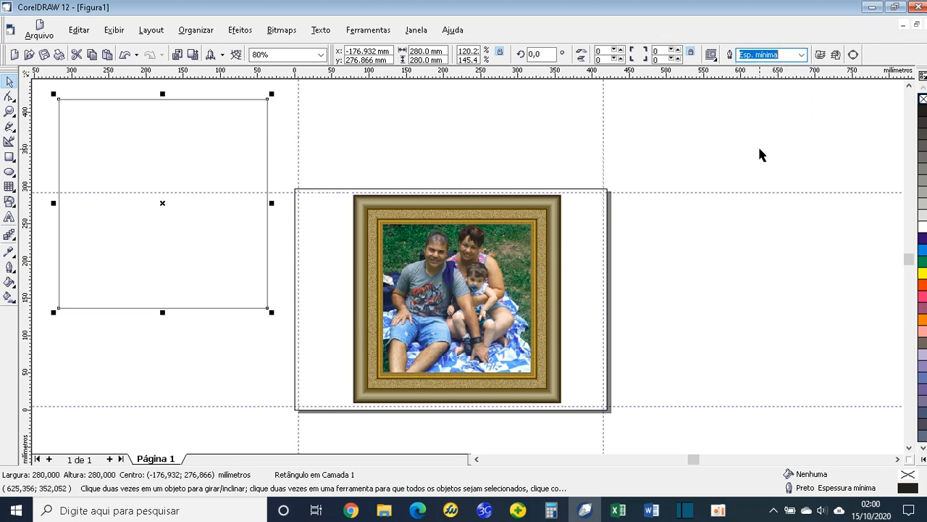
pyautogui.write('3,5')
pyautogui.press('Return')
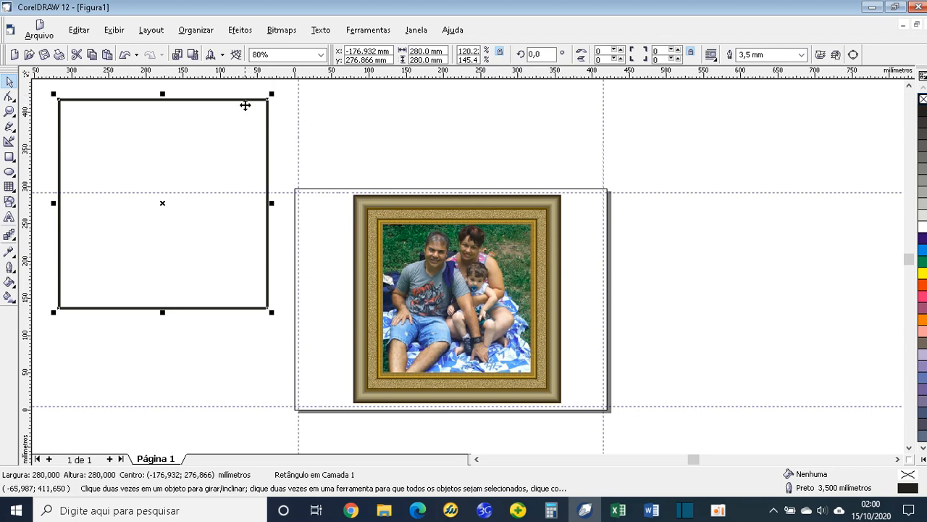
pyautogui.moveTo(184, 103); pyautogui.dragTo(407, 192)
pyautogui.moveTo(455, 209); pyautogui.dragTo(477, 194)
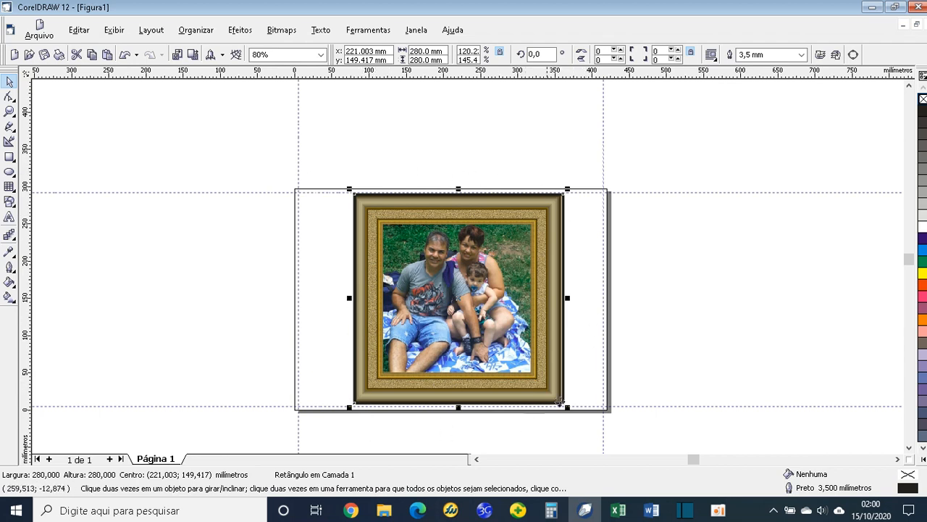
# Step: Align the family photo, gold frame and outline square on their shared centre both horizontally and vertically
pyautogui.click(399, 148)
pyautogui.moveTo(330, 160); pyautogui.dragTo(592, 444)
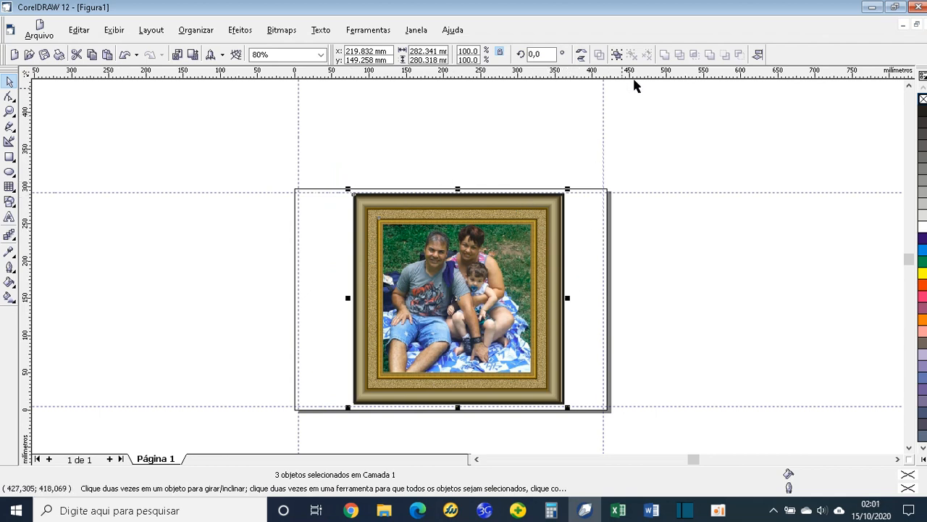
pyautogui.click(760, 56)
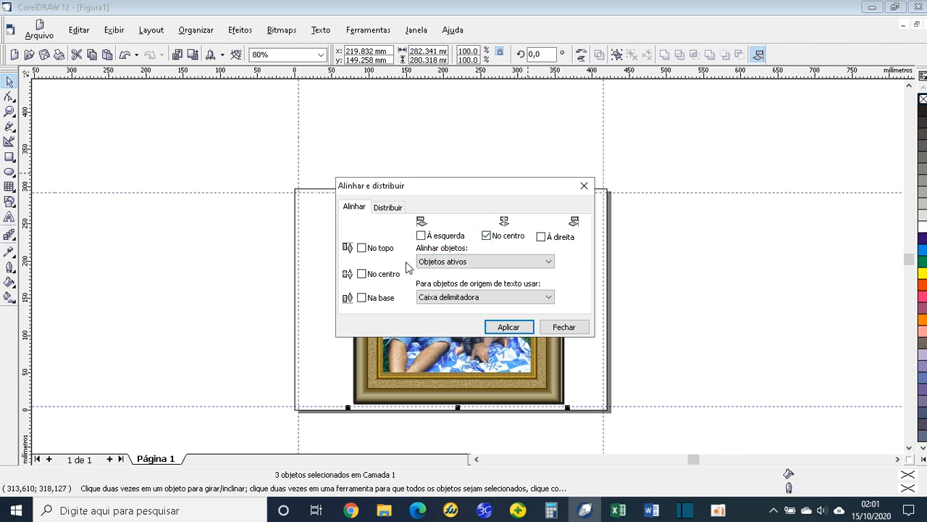
pyautogui.click(366, 279)
pyautogui.moveTo(488, 190); pyautogui.dragTo(232, 146)
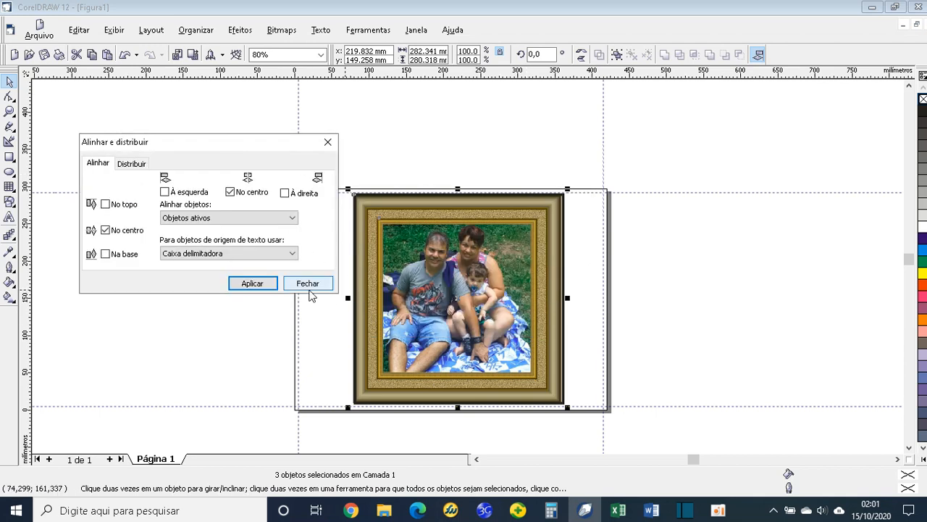
pyautogui.click(255, 284)
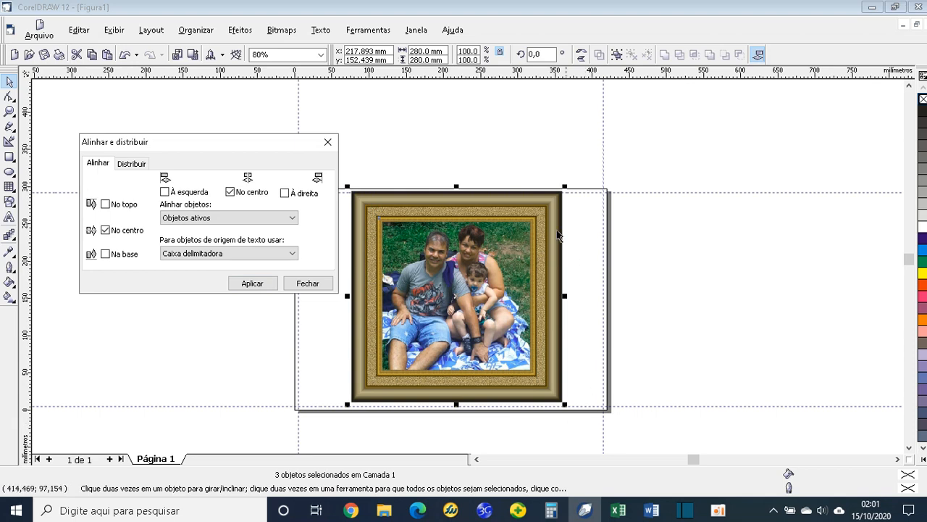
pyautogui.click(328, 143)
pyautogui.click(393, 143)
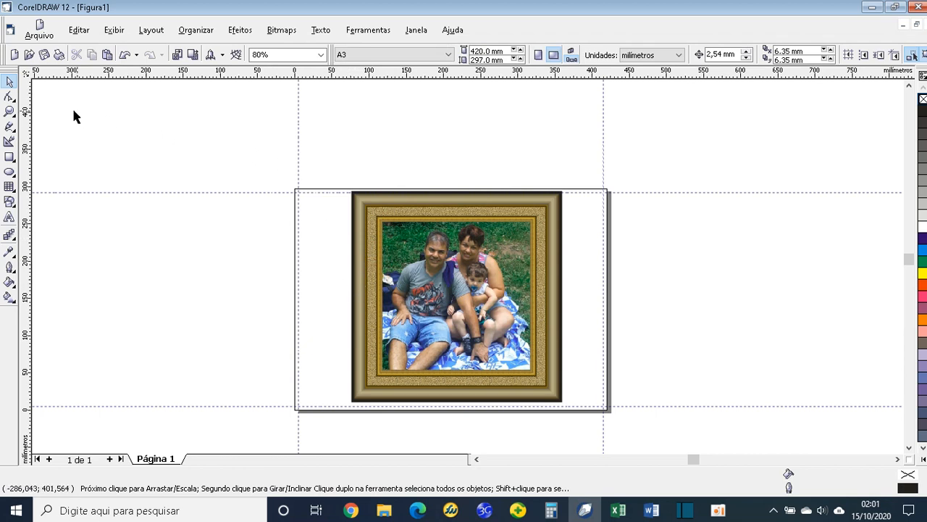
# Step: Examine the frame's upper left corner and outer outline up close, then the whole framed photo against the margin guidelines
pyautogui.click(9, 112)
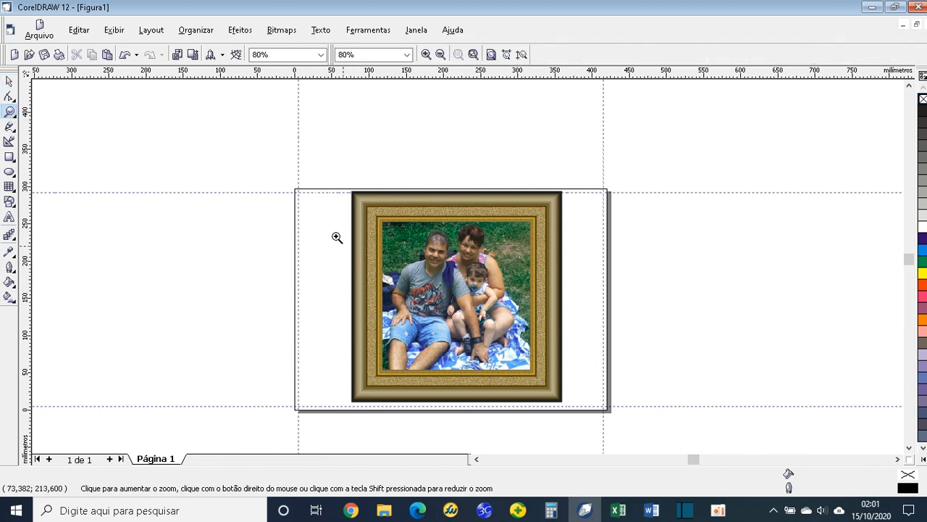
pyautogui.moveTo(322, 210); pyautogui.dragTo(380, 319)
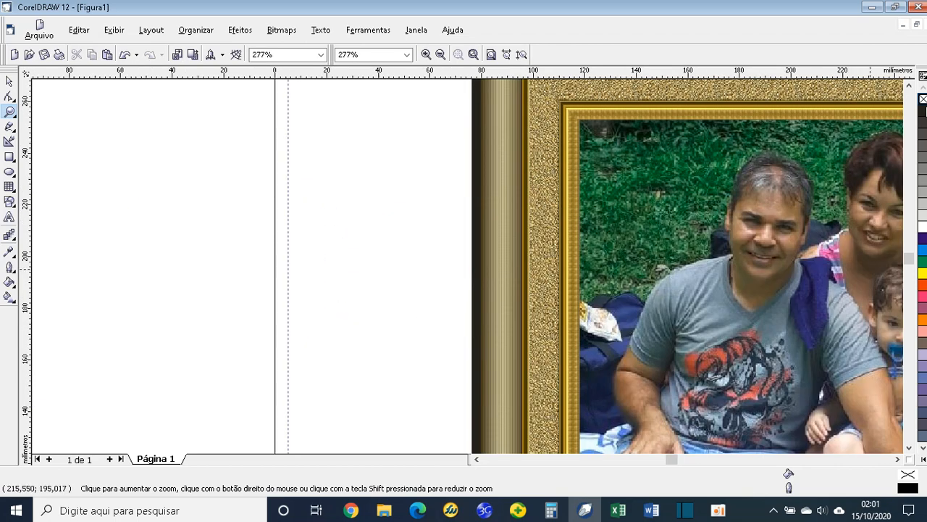
pyautogui.click(908, 86)
pyautogui.click(909, 87)
pyautogui.click(909, 86)
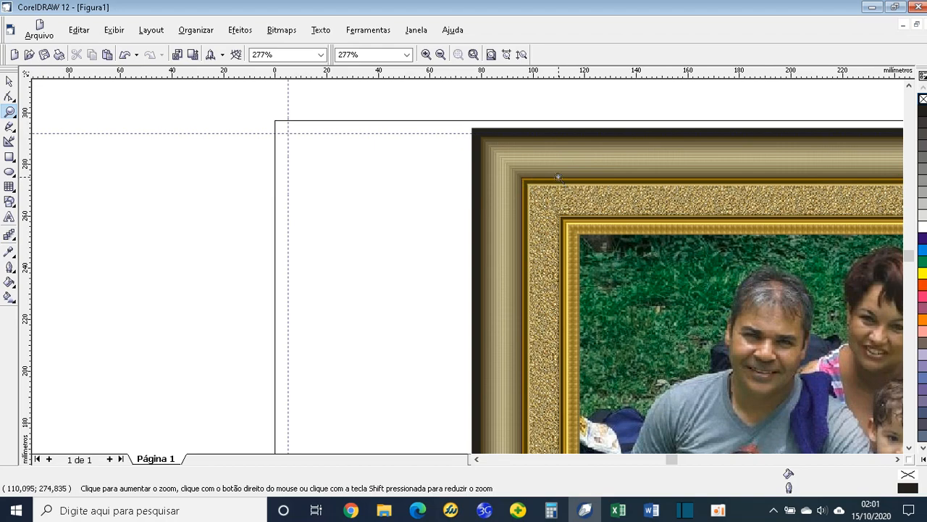
pyautogui.scroll(-1, 558, 176)
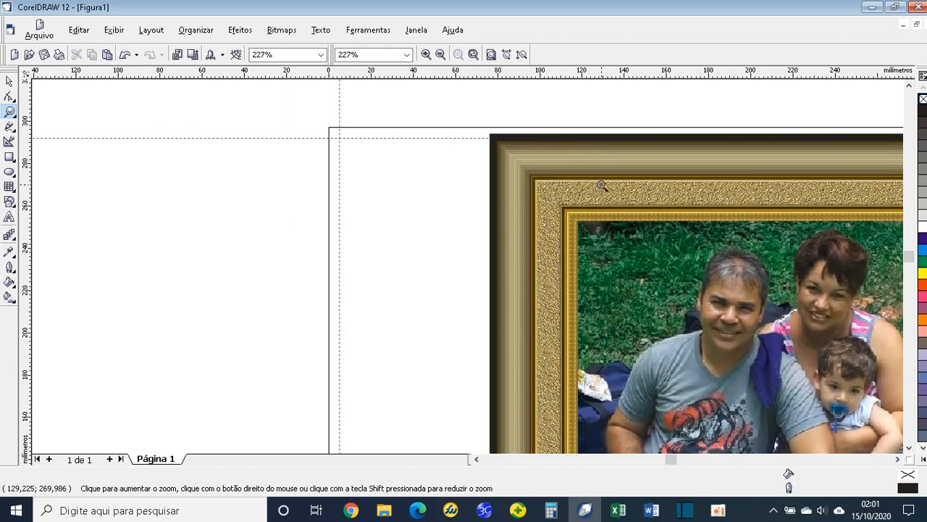
pyautogui.scroll(-2, 599, 188)
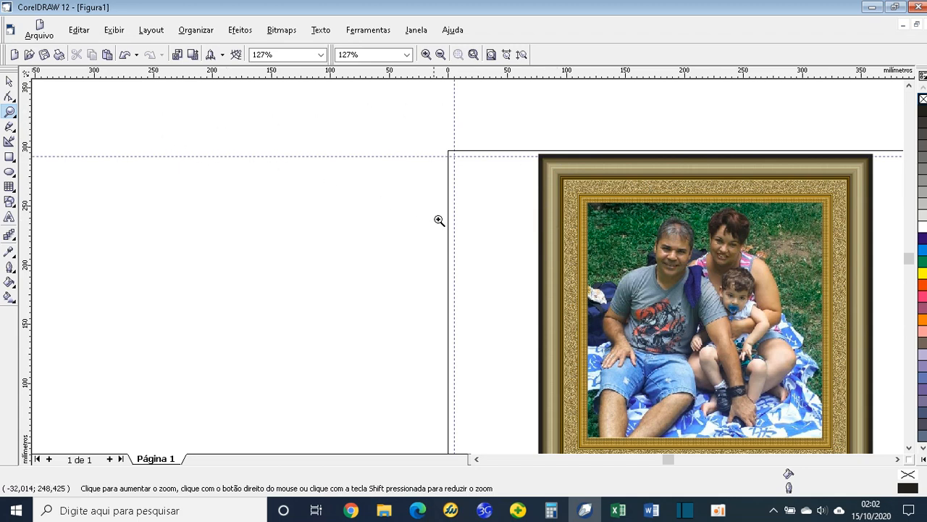
pyautogui.scroll(-3, 497, 248)
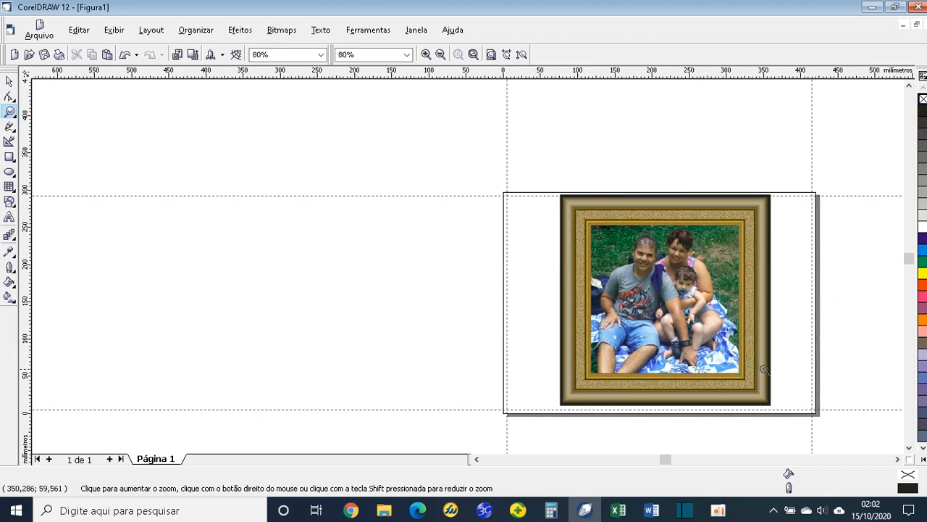
pyautogui.scroll(2, 797, 197)
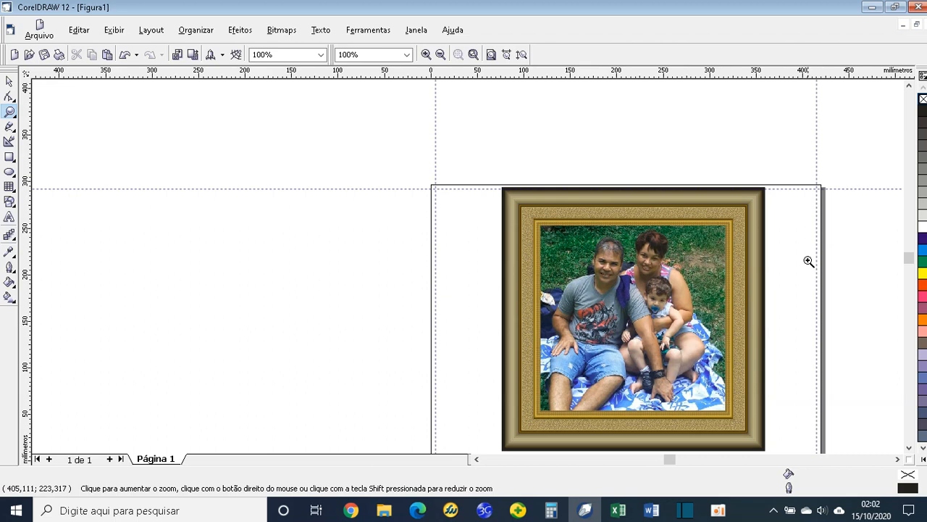
pyautogui.scroll(-1, 823, 348)
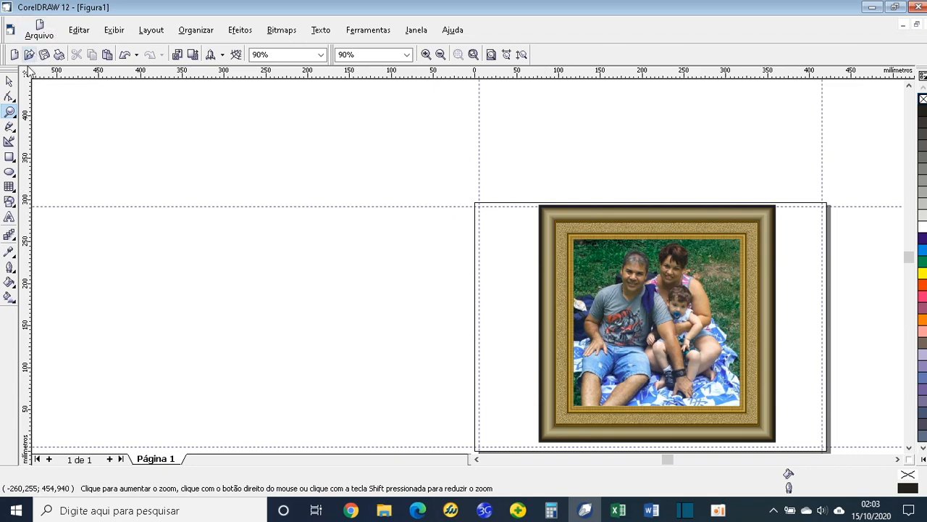
# Step: Group the photo, the gold frame and the outline square into one object
pyautogui.click(10, 82)
pyautogui.moveTo(516, 186); pyautogui.dragTo(813, 458)
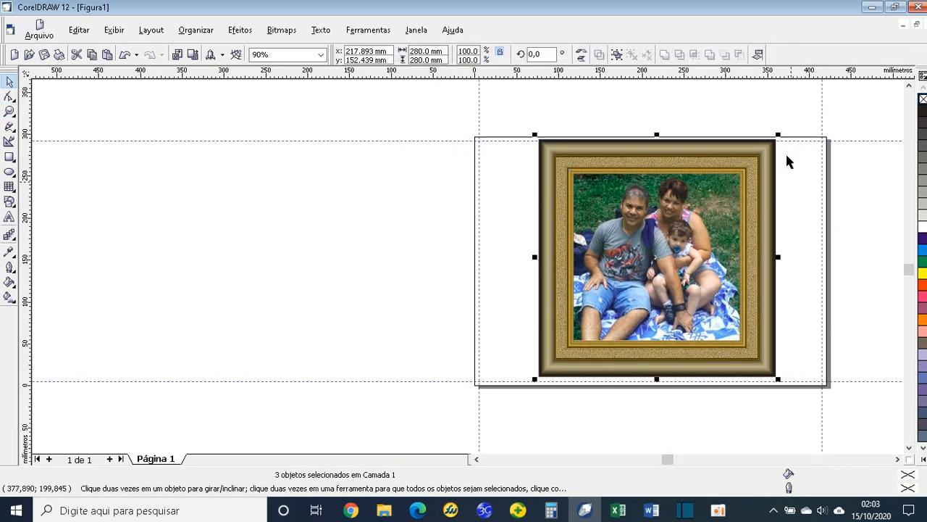
pyautogui.click(616, 55)
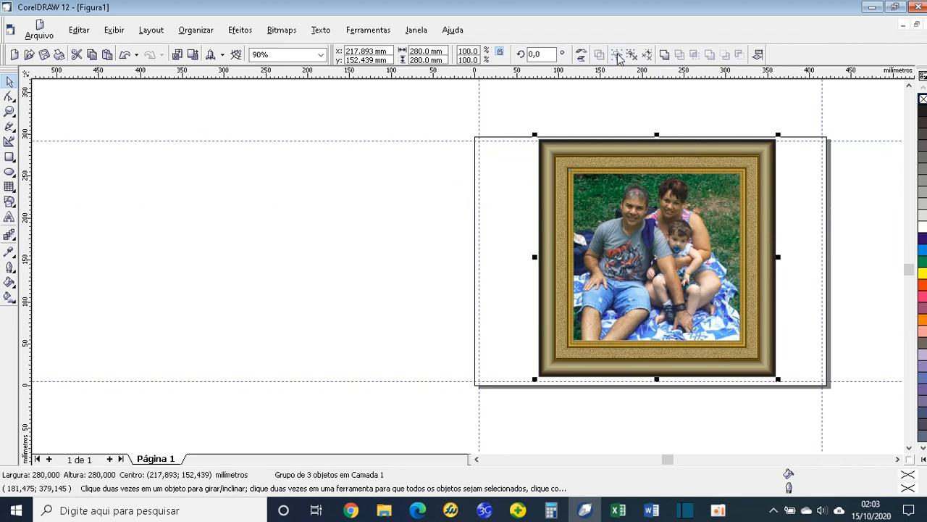
pyautogui.click(714, 107)
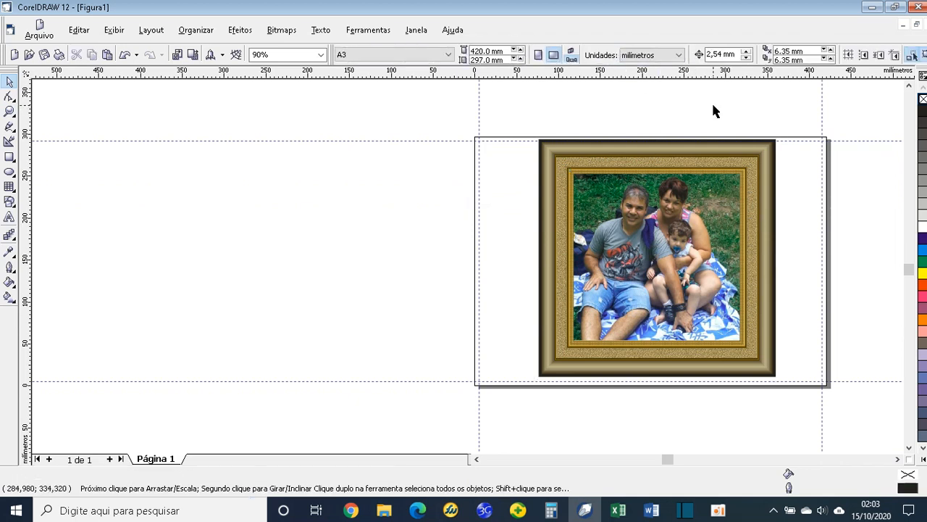
# Step: Move the grouped framed photo off the page and back, placing it at about x 222, y 148 mm
pyautogui.moveTo(737, 193); pyautogui.dragTo(335, 193)
pyautogui.moveTo(260, 206); pyautogui.dragTo(545, 209)
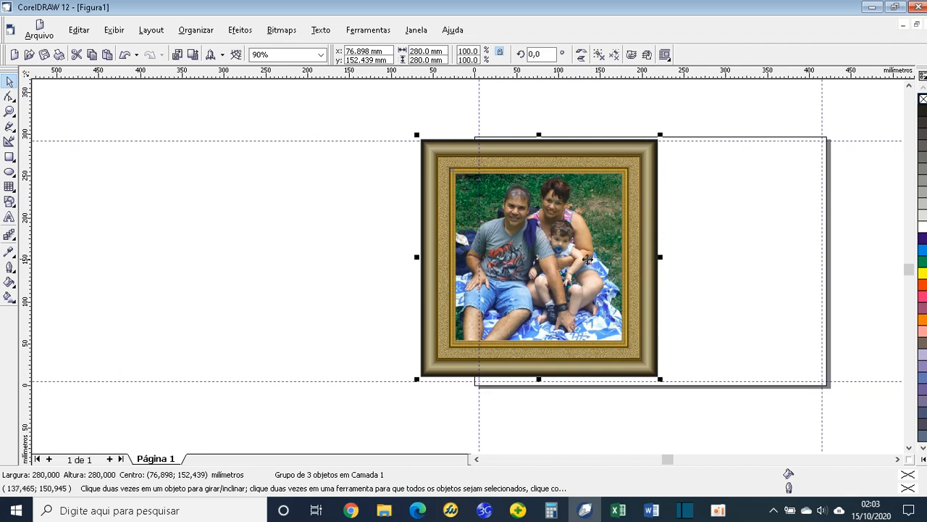
pyautogui.moveTo(554, 246); pyautogui.dragTo(708, 244)
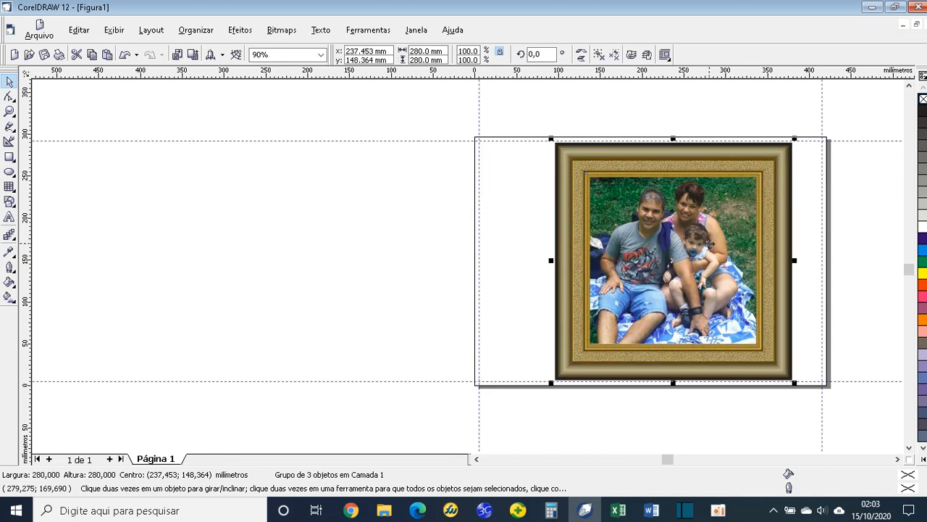
pyautogui.press('Left')
pyautogui.press('Left')
pyautogui.press('Left')
pyautogui.press('Left')
pyautogui.press('Left')
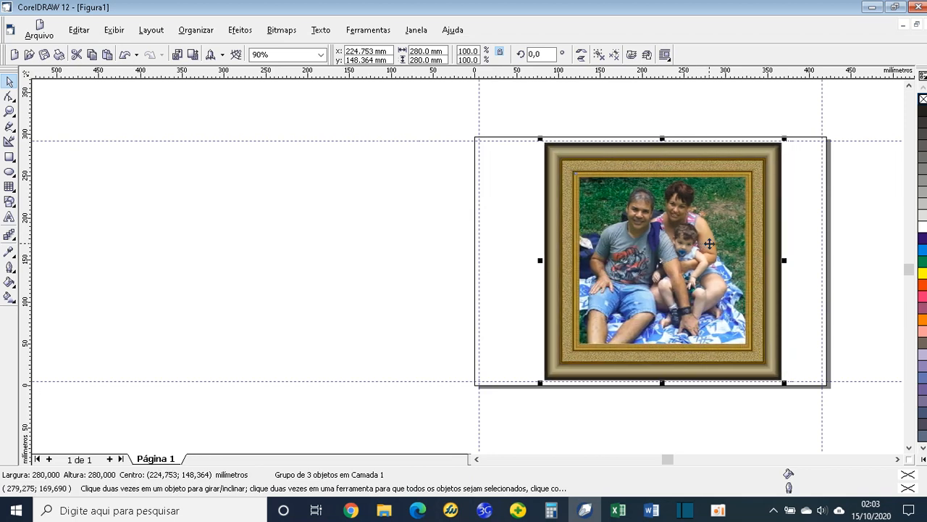
pyautogui.press('Left')
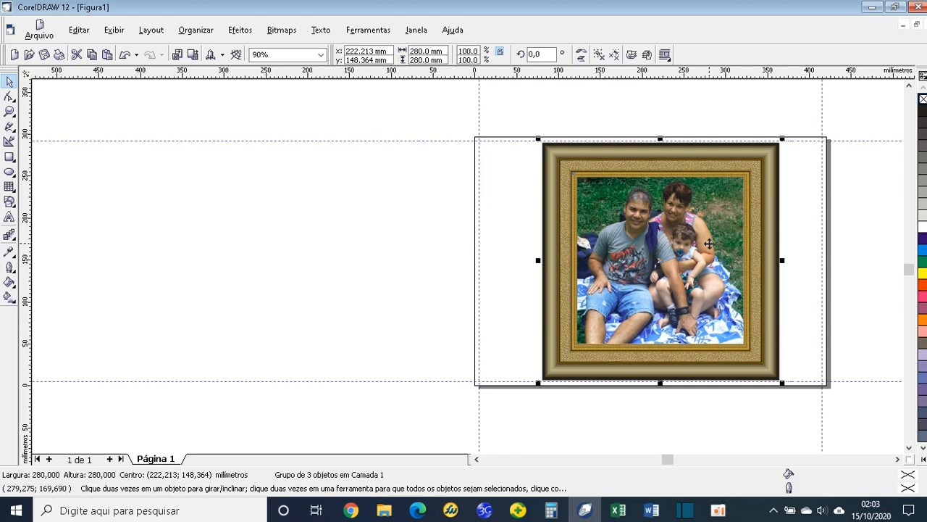
pyautogui.click(382, 209)
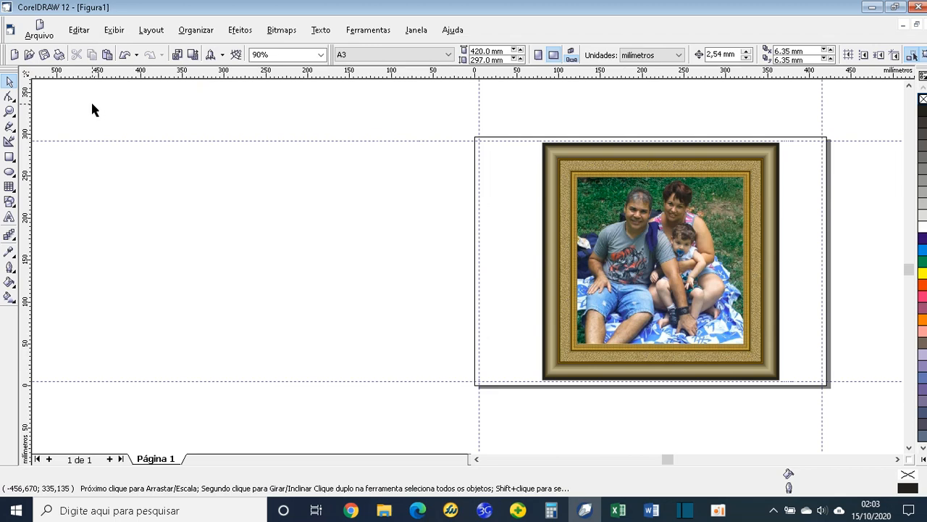
# Step: Save the drawing as "Foto Familia" in CDR format, version 12.0, in the family images folder
pyautogui.click(40, 26)
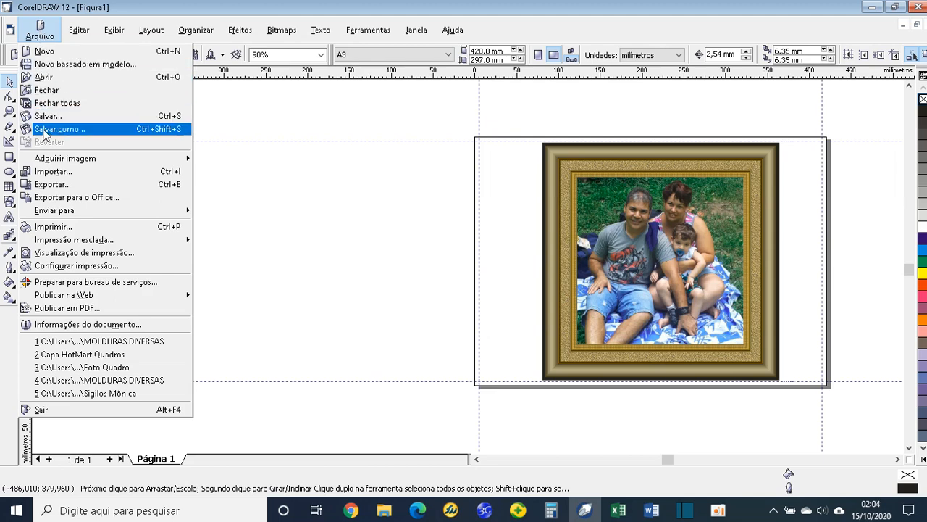
pyautogui.click(44, 131)
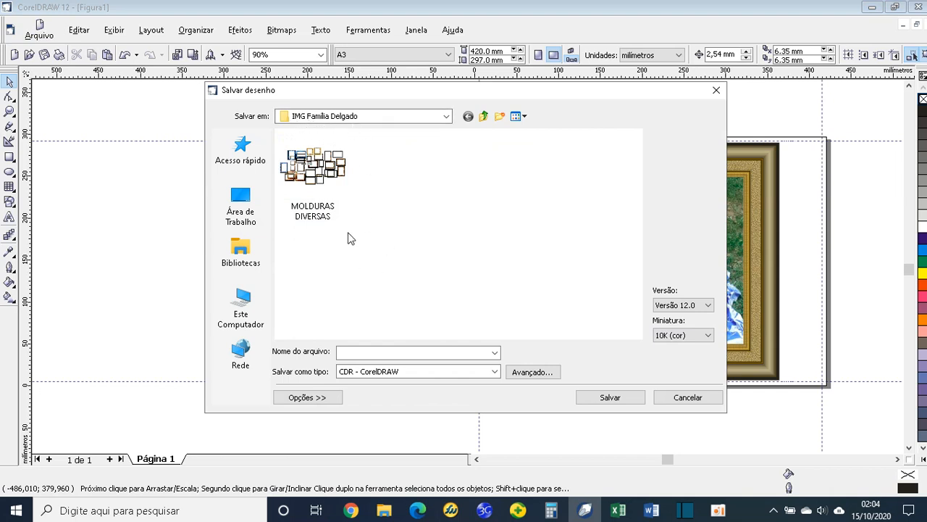
pyautogui.click(348, 352)
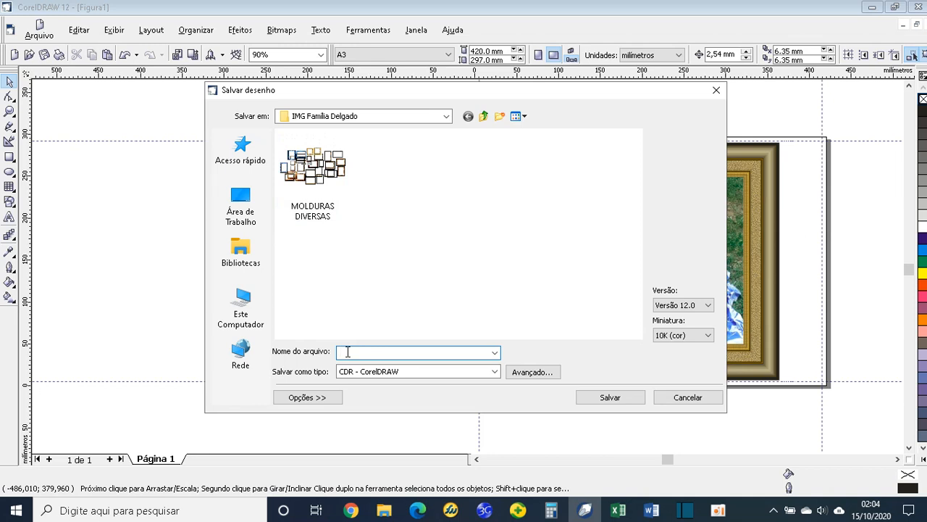
pyautogui.write('Foto Familia')
pyautogui.press('Return')
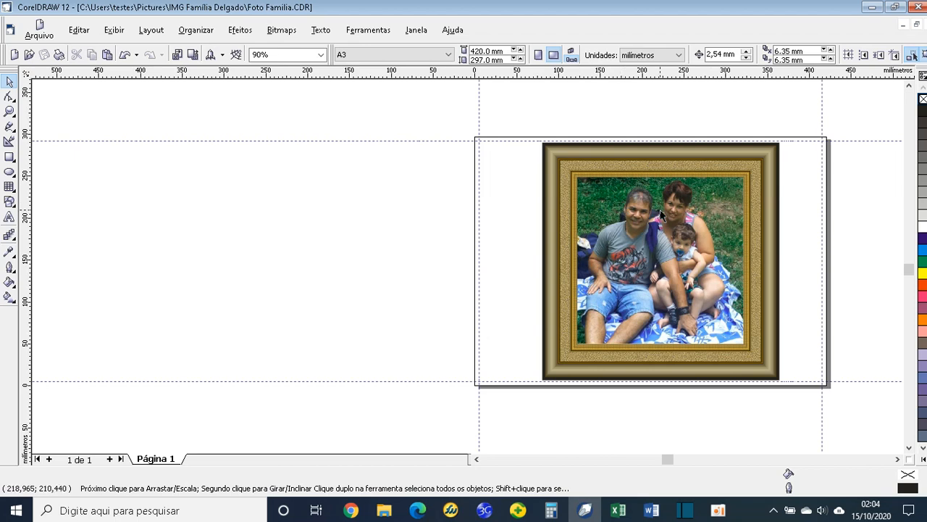
# Step: Publish the layout as a PDF named "Foto Familia PDF" in the same folder
pyautogui.click(40, 30)
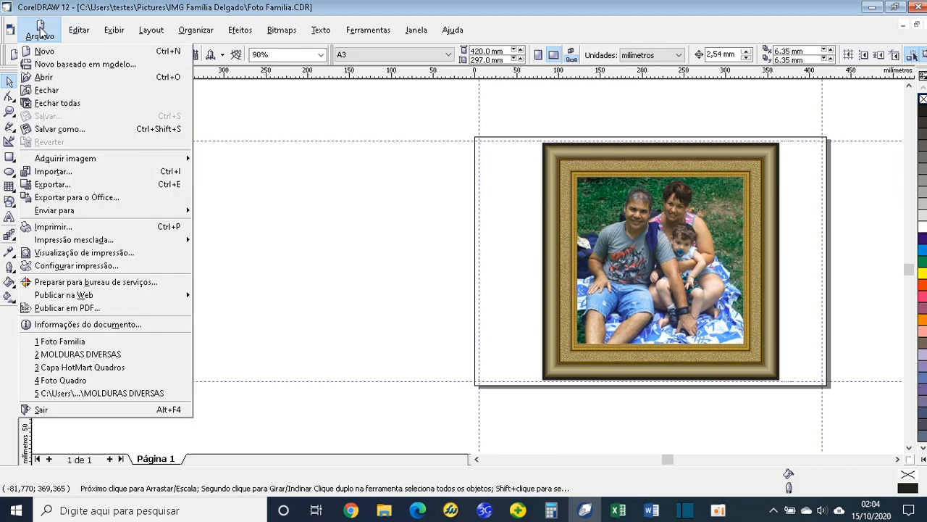
pyautogui.click(65, 308)
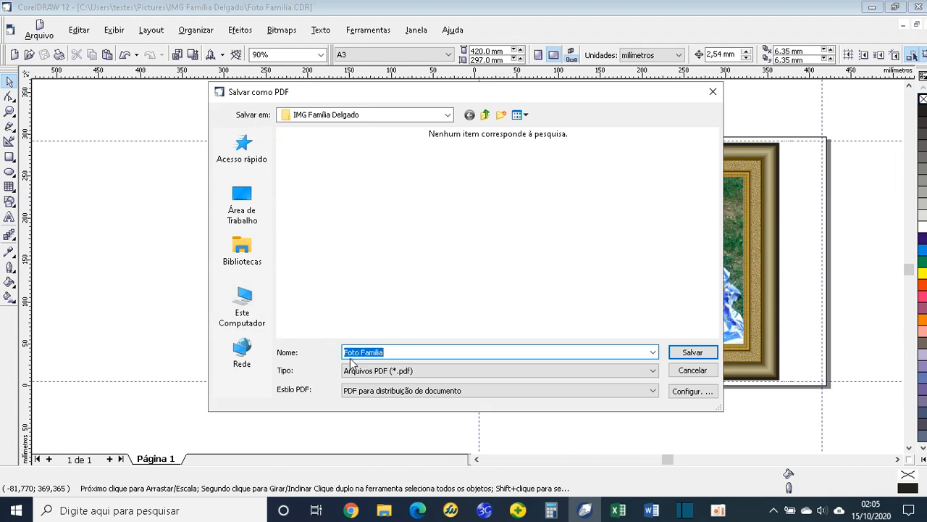
pyautogui.click(399, 352)
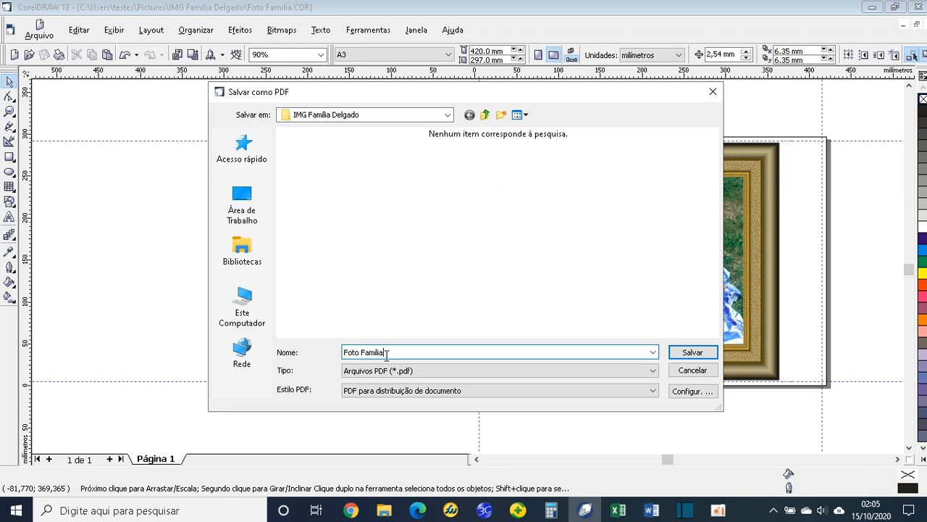
pyautogui.write('PDF')
pyautogui.click(688, 353)
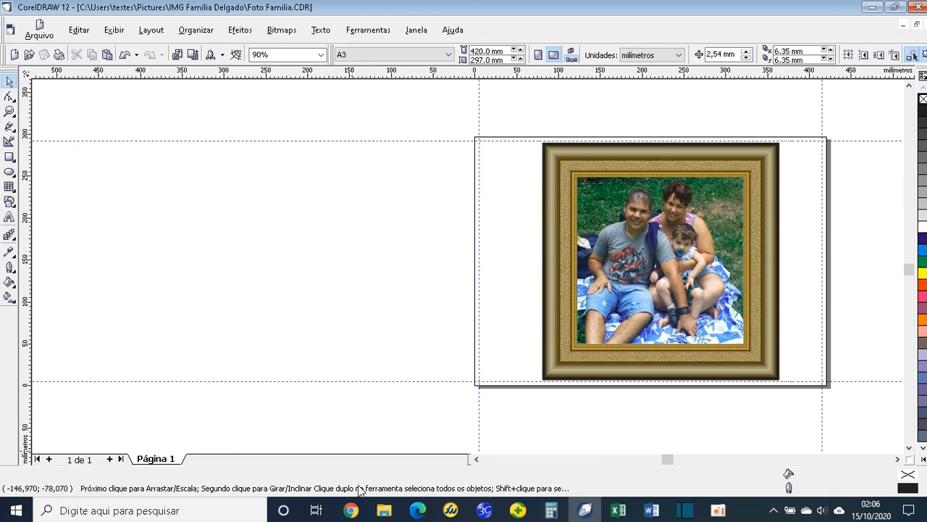
# Step: Switch to File Explorer and open "Foto Familia PDF" from the family folder inside Imagens
pyautogui.click(386, 512)
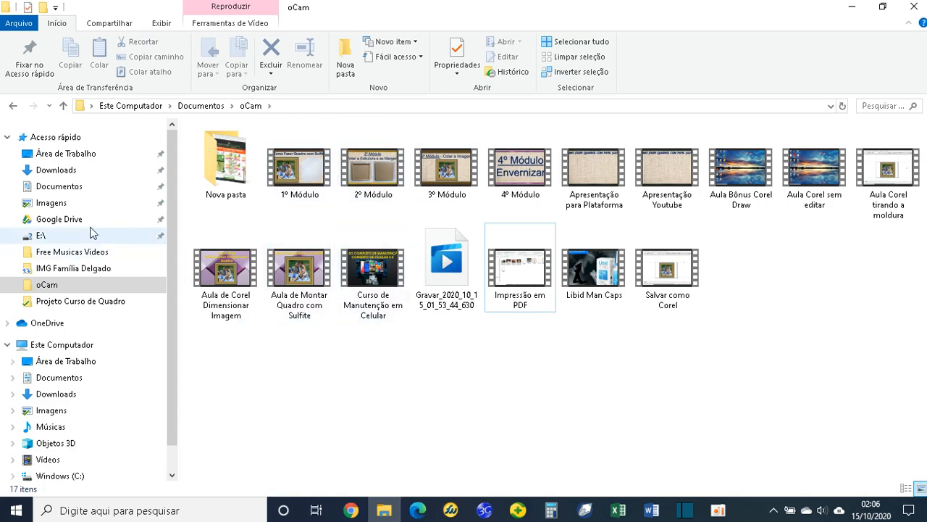
pyautogui.click(55, 203)
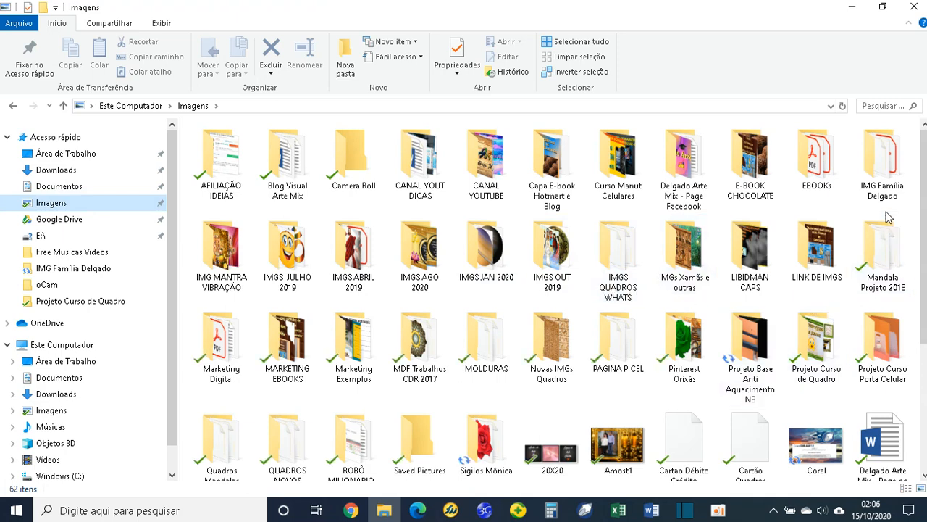
pyautogui.click(877, 178)
pyautogui.press('Return')
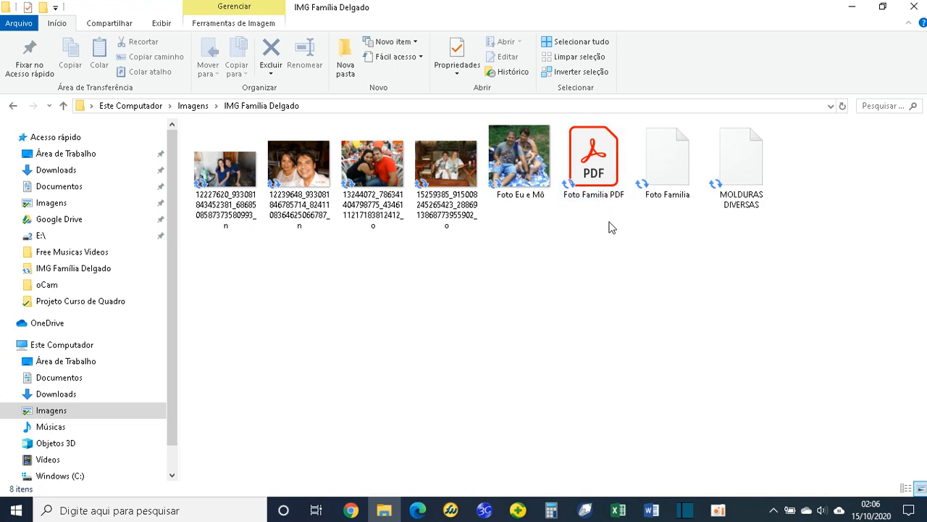
pyautogui.click(592, 171)
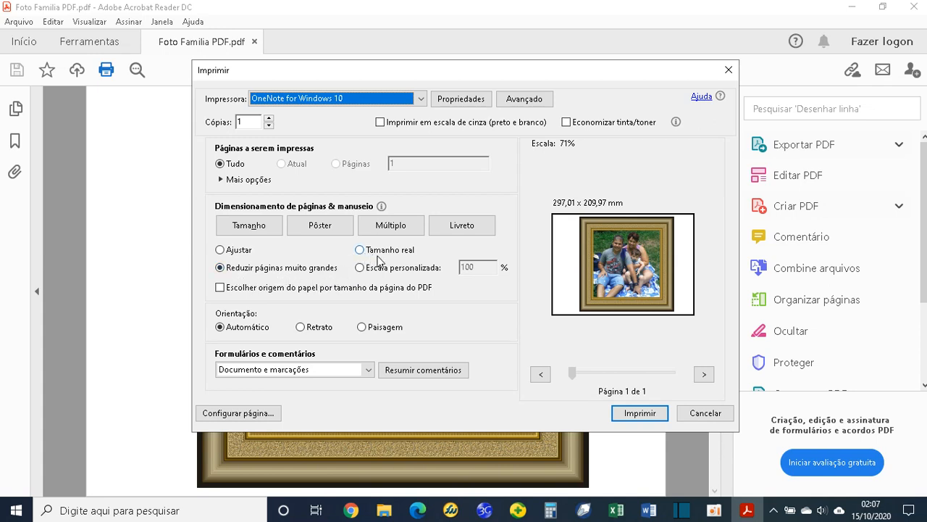
# Step: Preview the PDF's print at actual size (Tamanho real), and close the document without printing
pyautogui.click(362, 250)
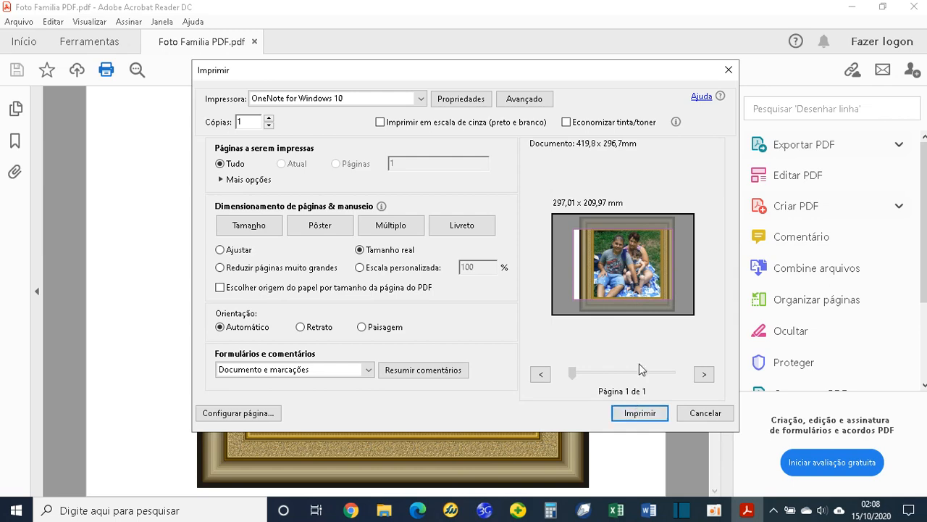
pyautogui.click(728, 70)
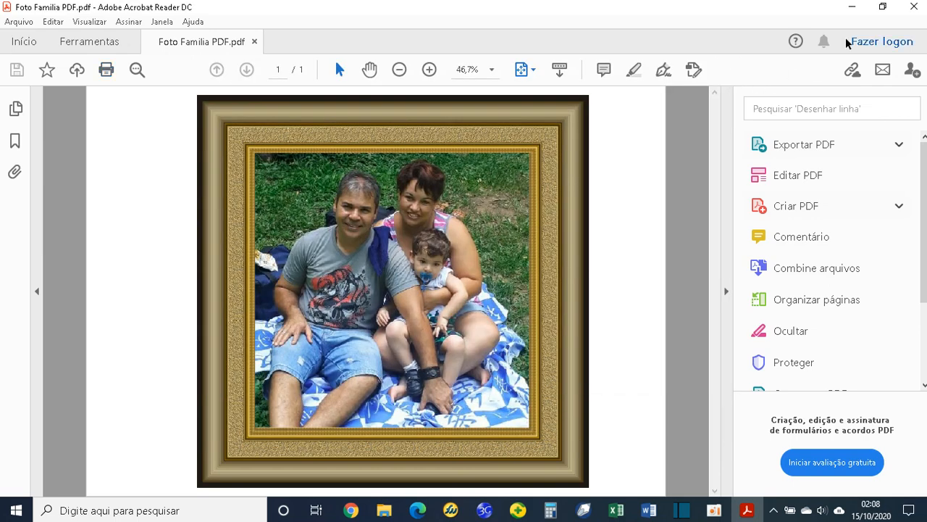
pyautogui.click(914, 7)
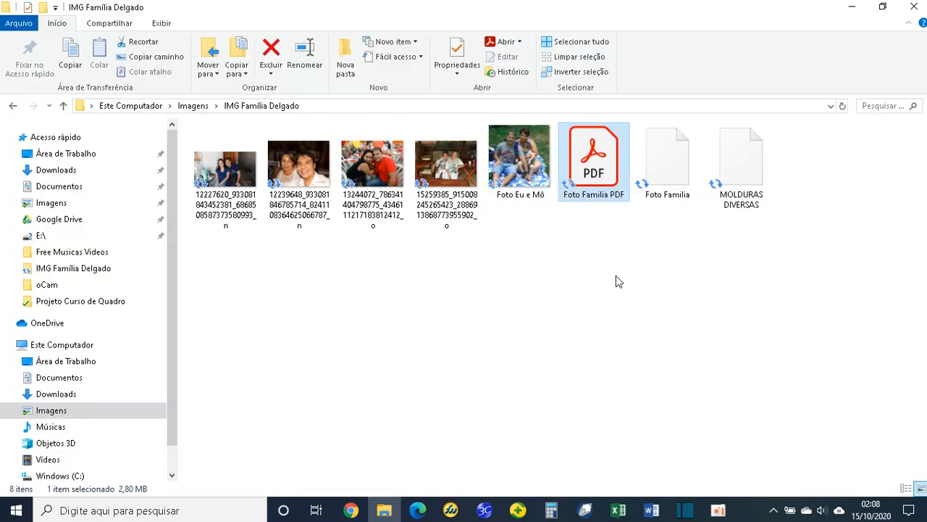
# Step: Switch back to CorelDRAW to view the saved framed photo layout
pyautogui.moveTo(592, 515)
pyautogui.click(592, 514)
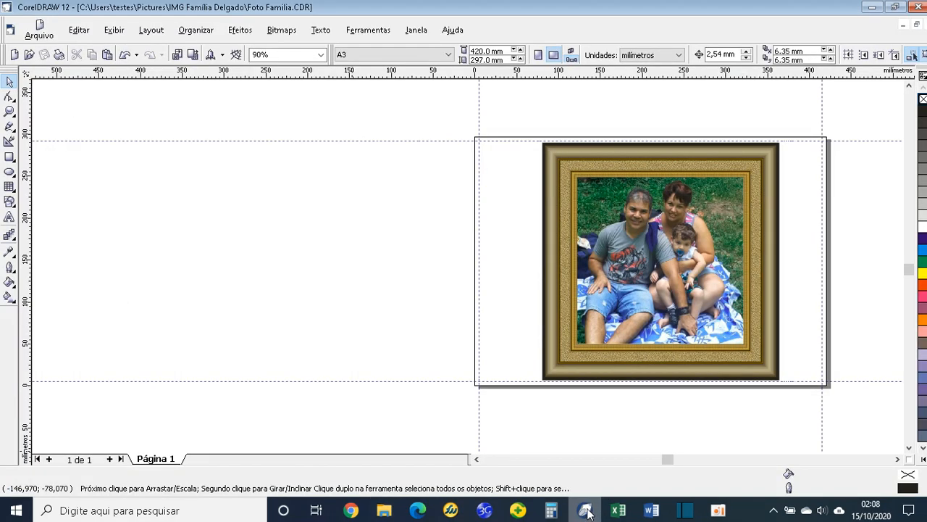
pyautogui.click(898, 459)
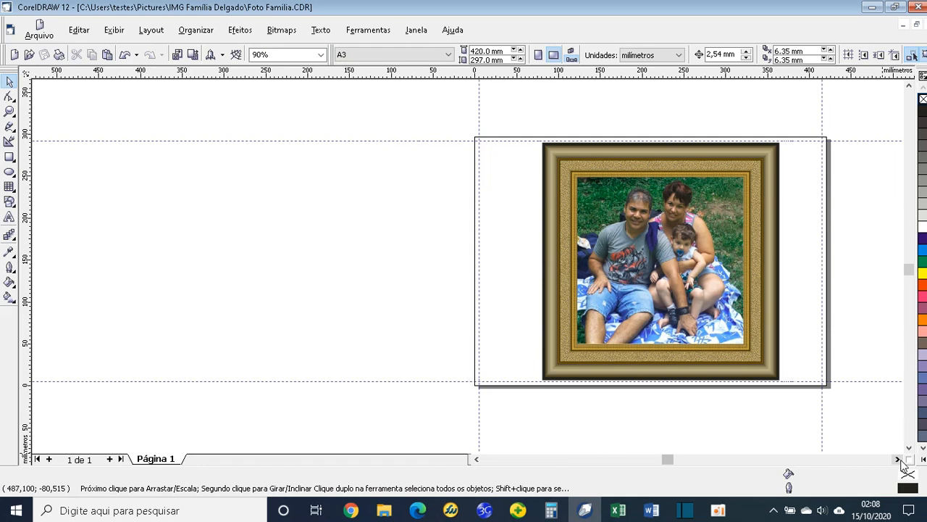